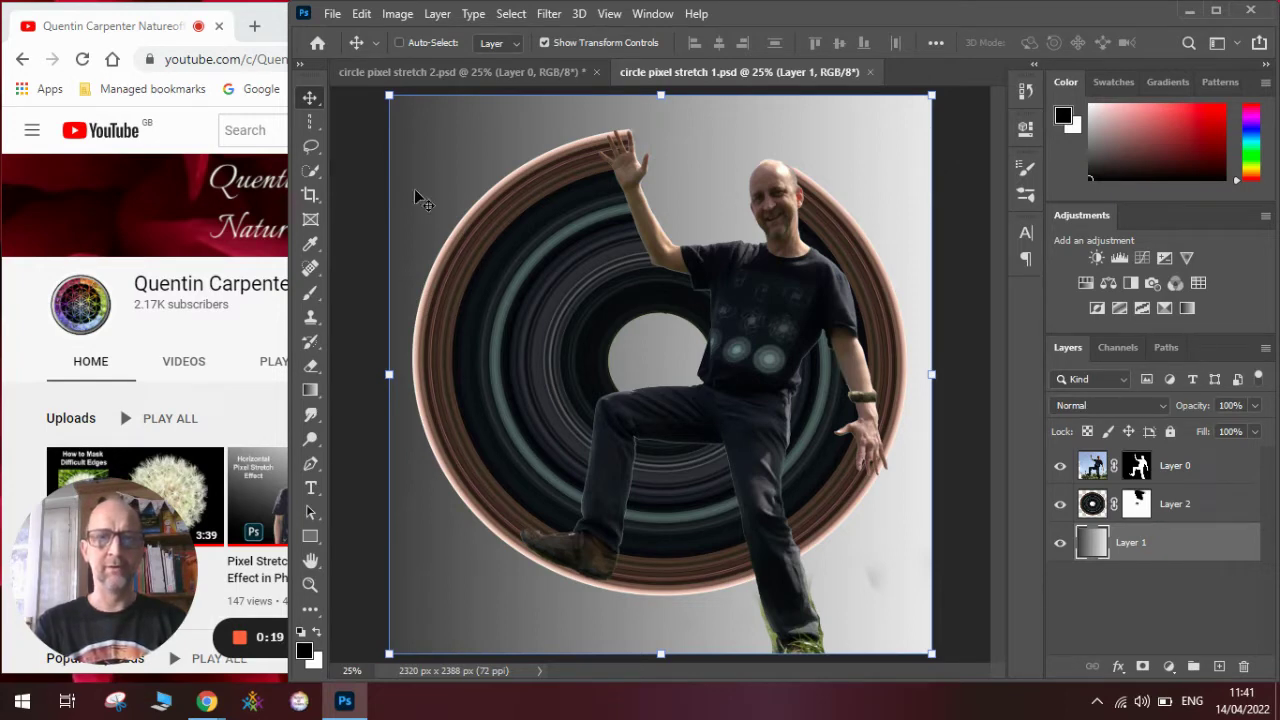
# Switch to the circle pixel stretch 2.psd document showing the man in a field.
pyautogui.click(488, 76)
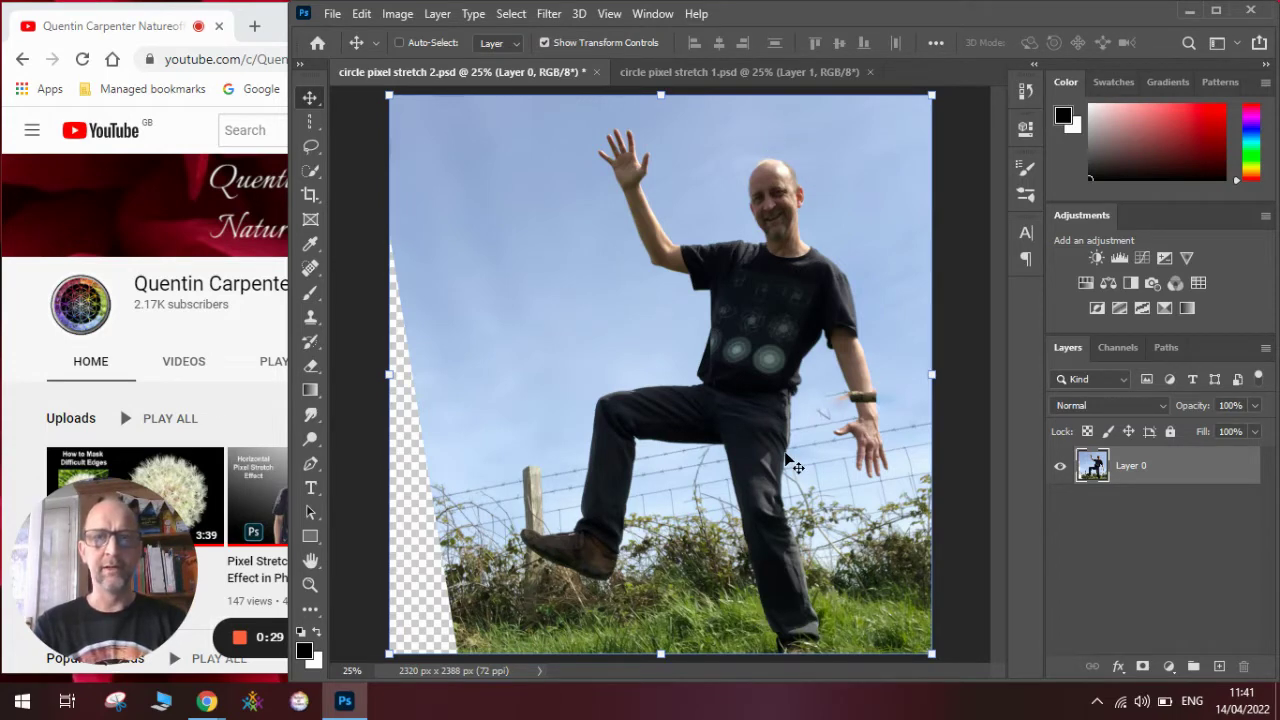
# Cut out the man with Select > Subject and a layer mask, then target Layer 0's pixels.
pyautogui.click(511, 14)
pyautogui.click(535, 232)
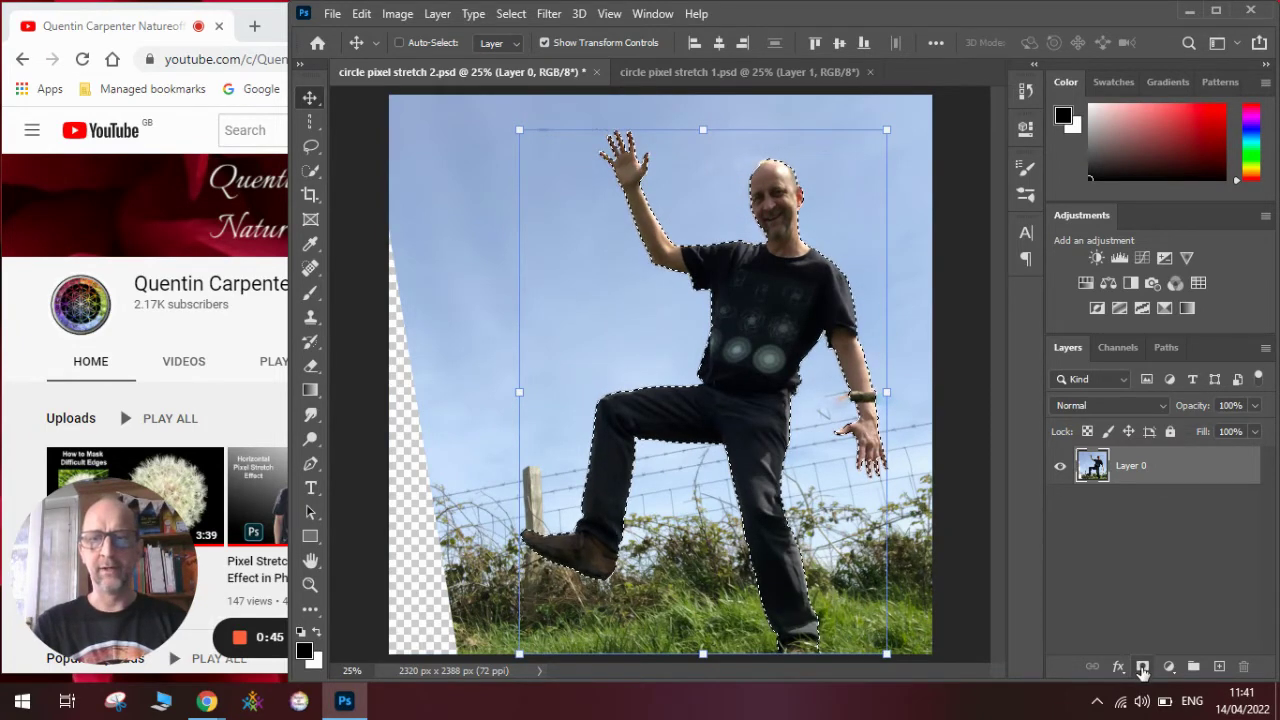
pyautogui.click(1142, 666)
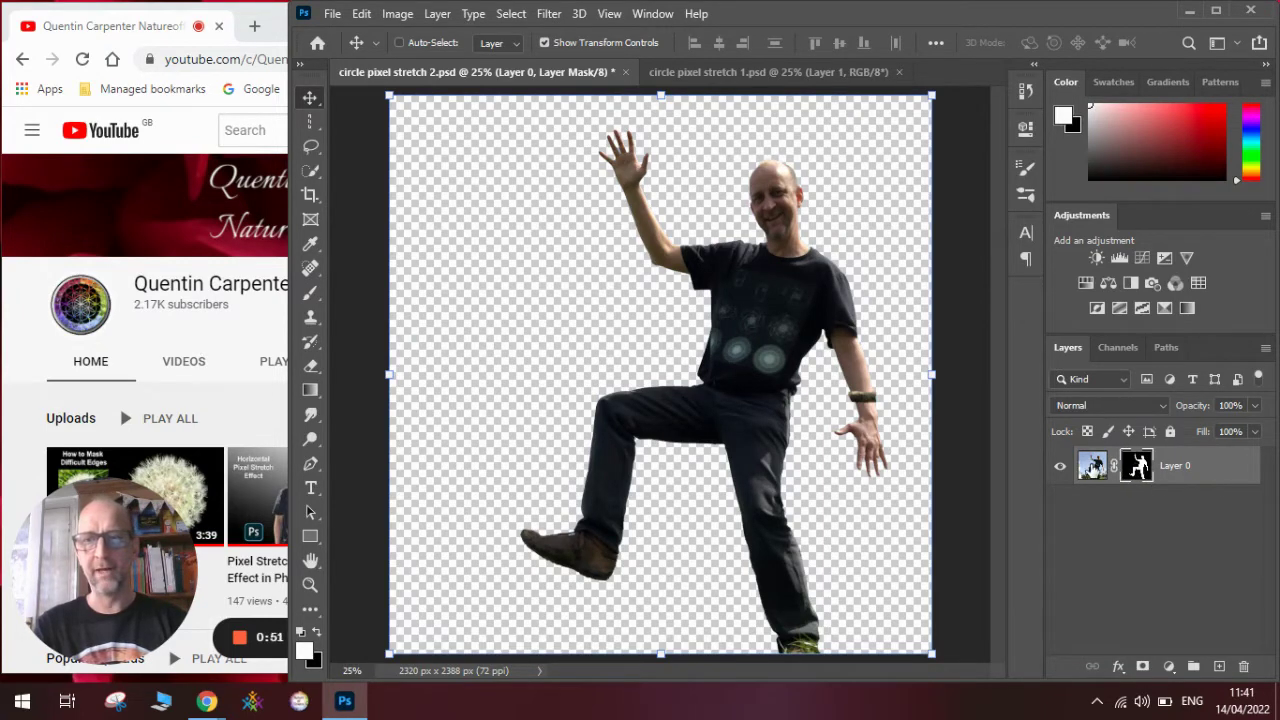
pyautogui.click(1092, 467)
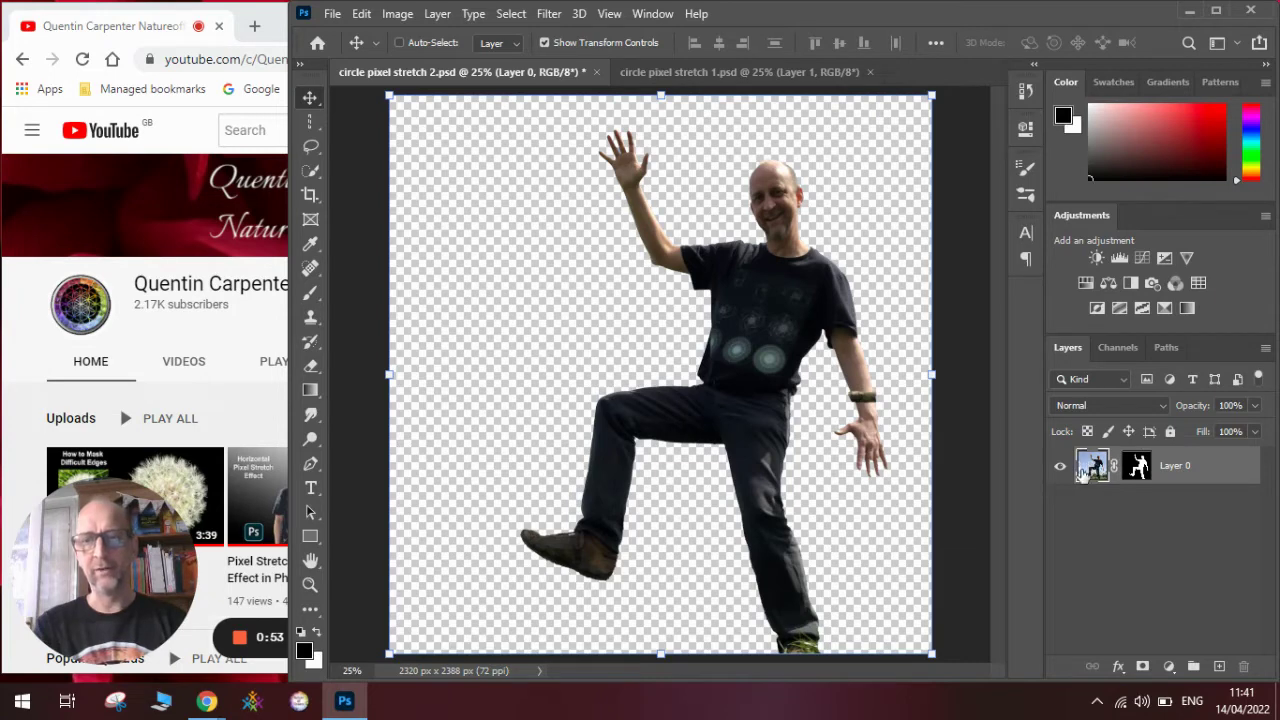
pyautogui.click(310, 121)
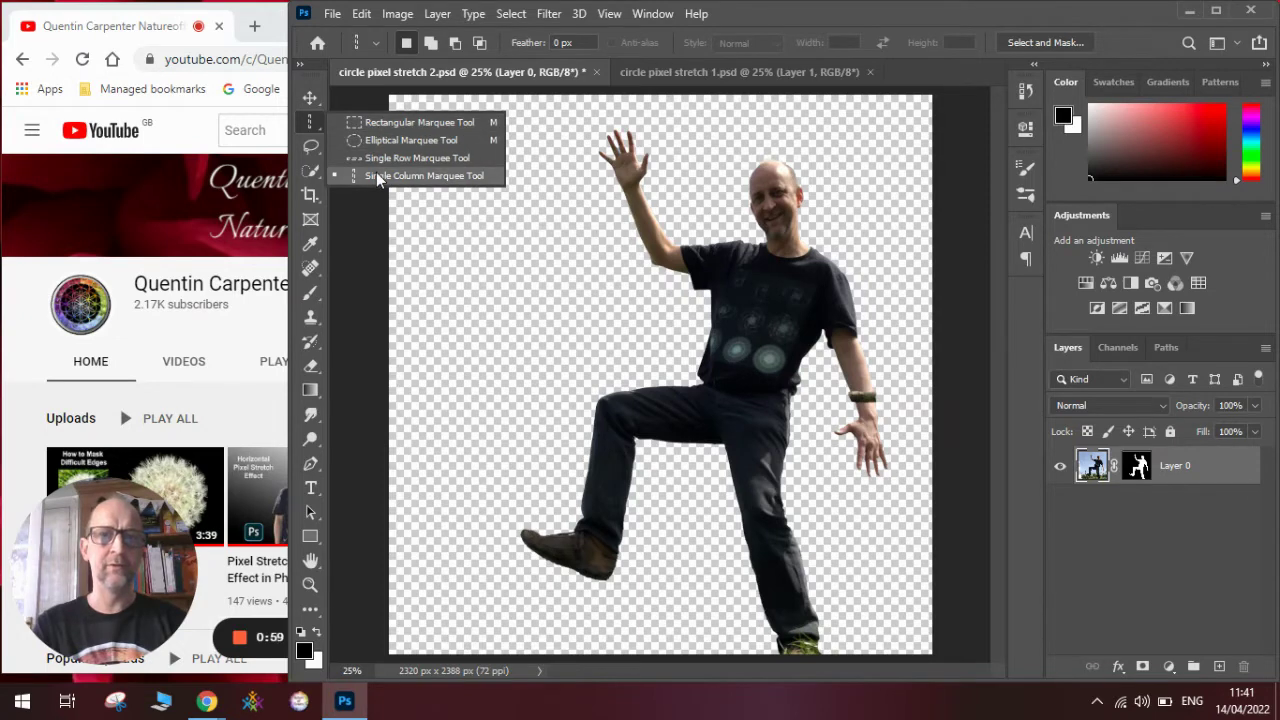
# Copy a one-pixel column through the man onto new Layer 1 and hide Layer 0.
pyautogui.click(378, 176)
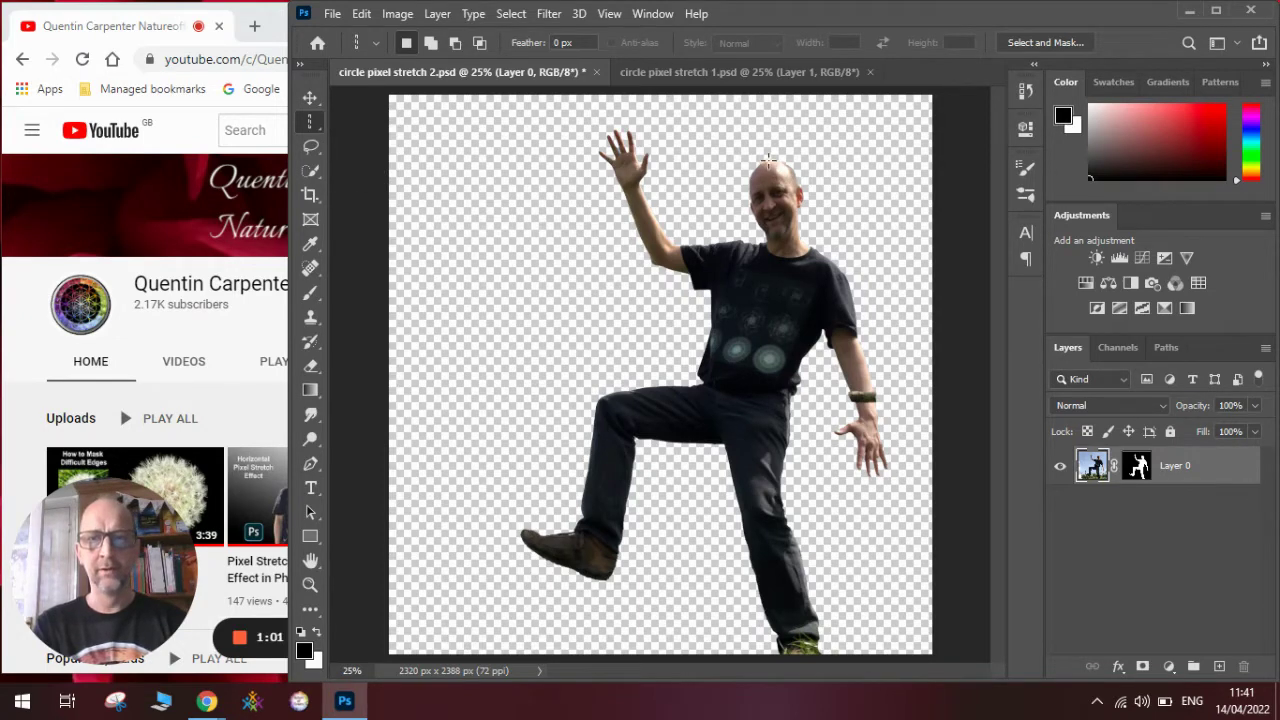
pyautogui.moveTo(769, 160); pyautogui.dragTo(775, 265)
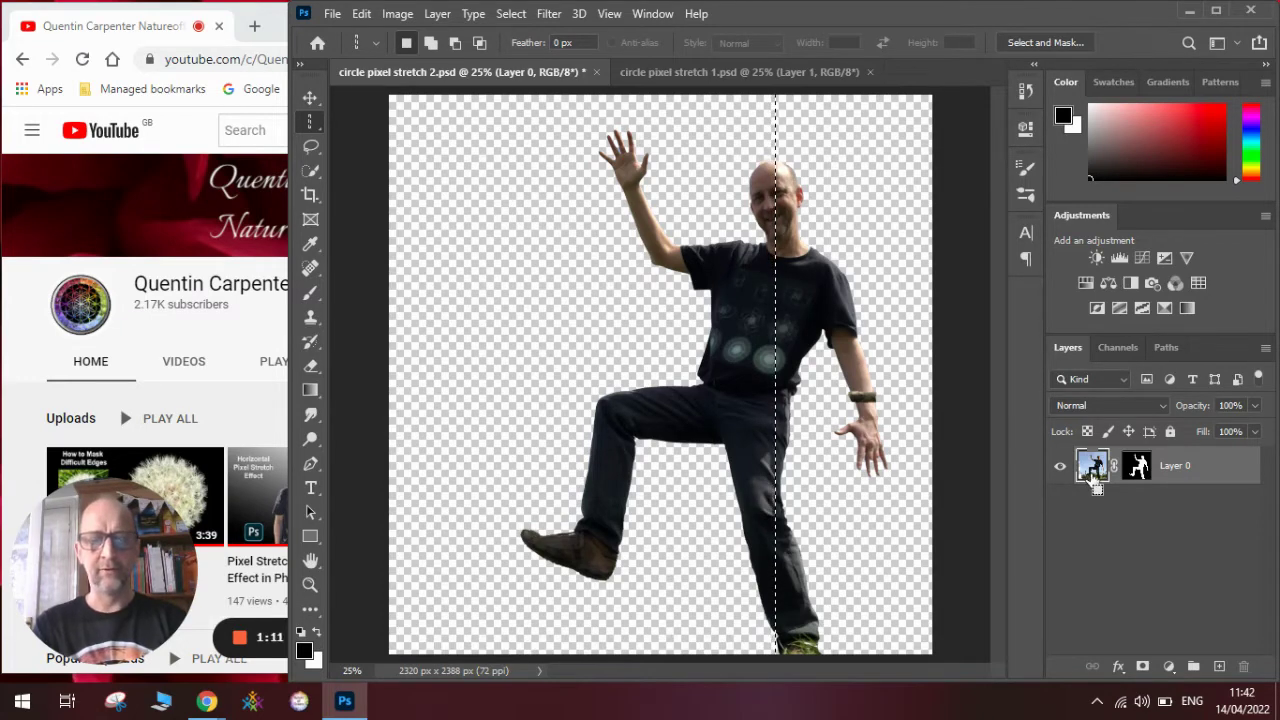
pyautogui.click(361, 14)
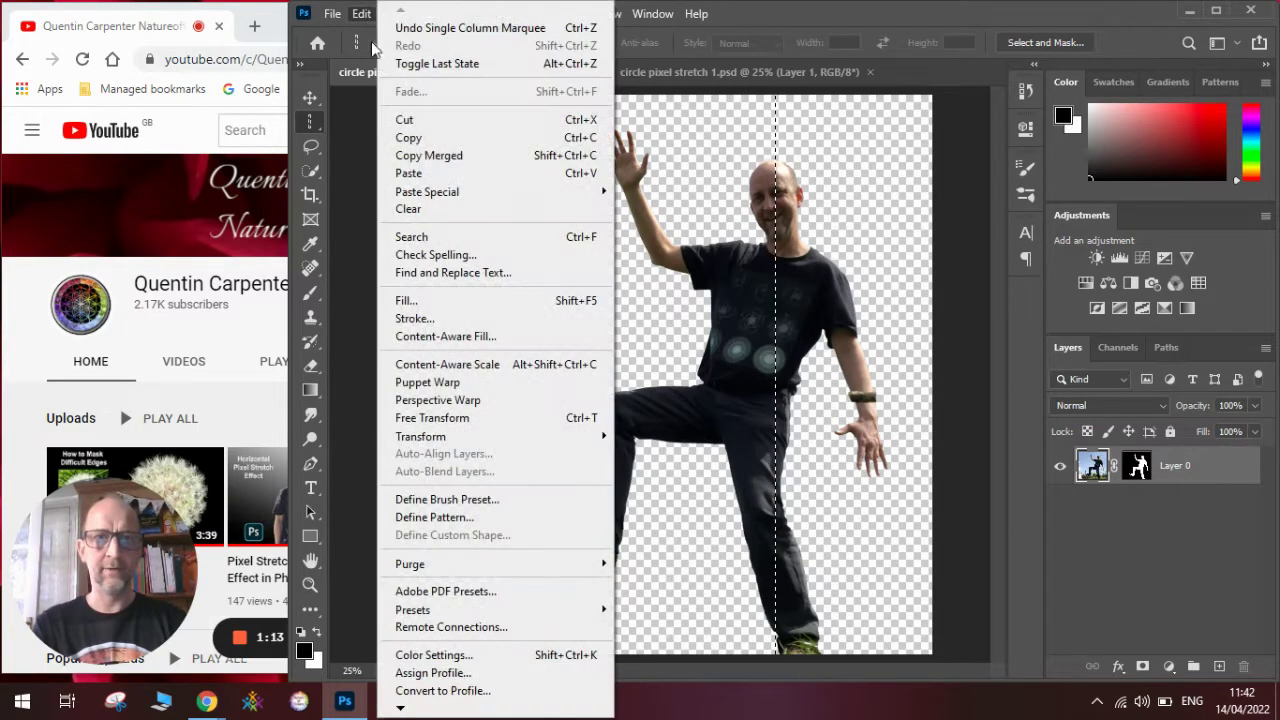
pyautogui.click(410, 138)
pyautogui.click(361, 14)
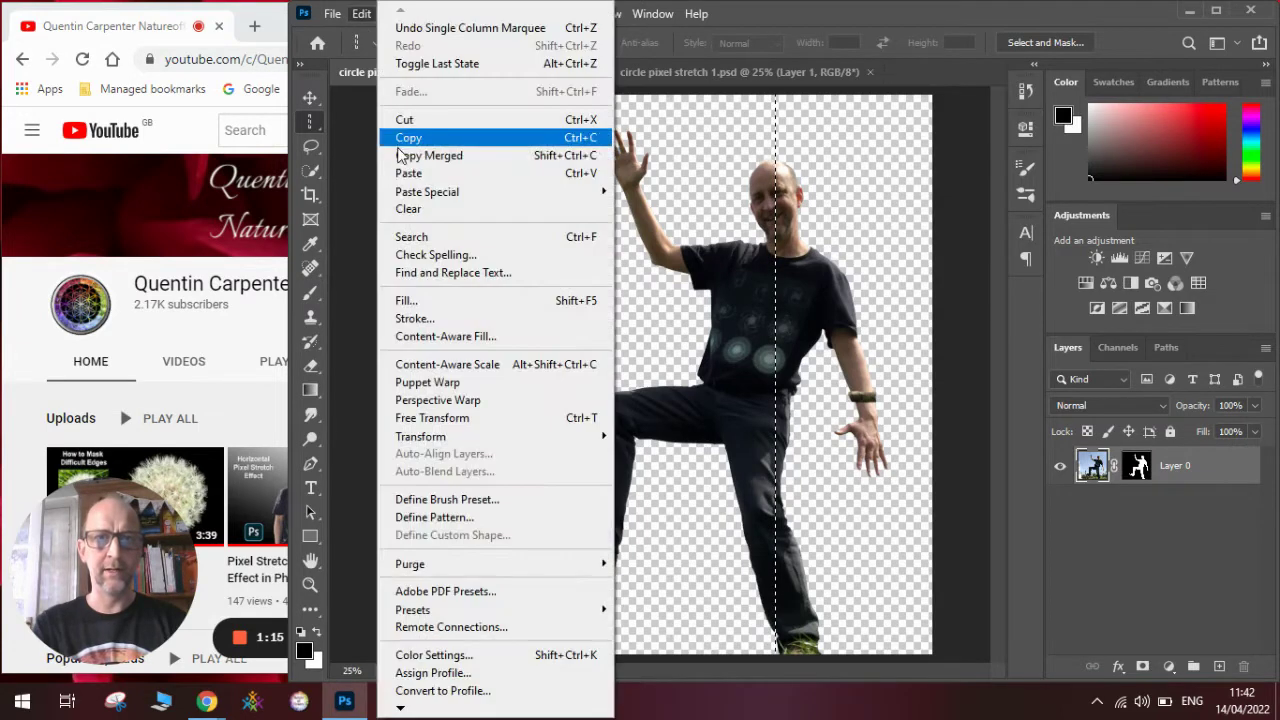
pyautogui.click(408, 173)
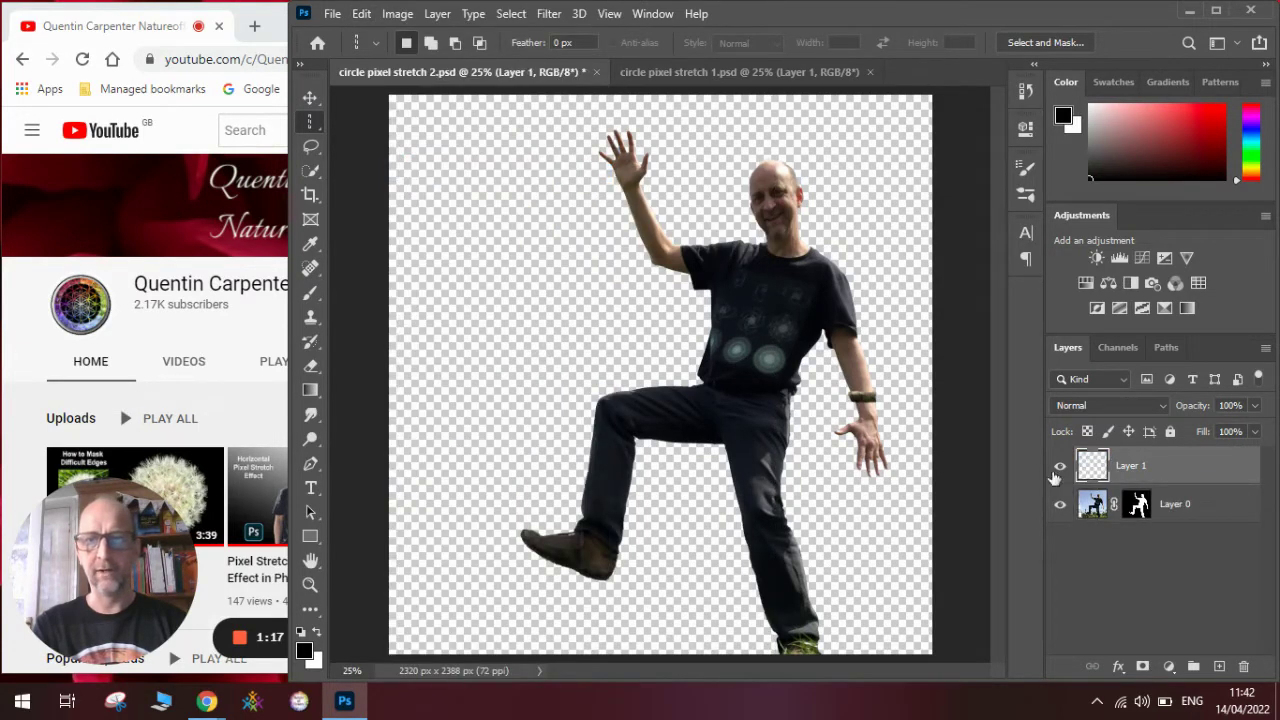
pyautogui.click(1060, 504)
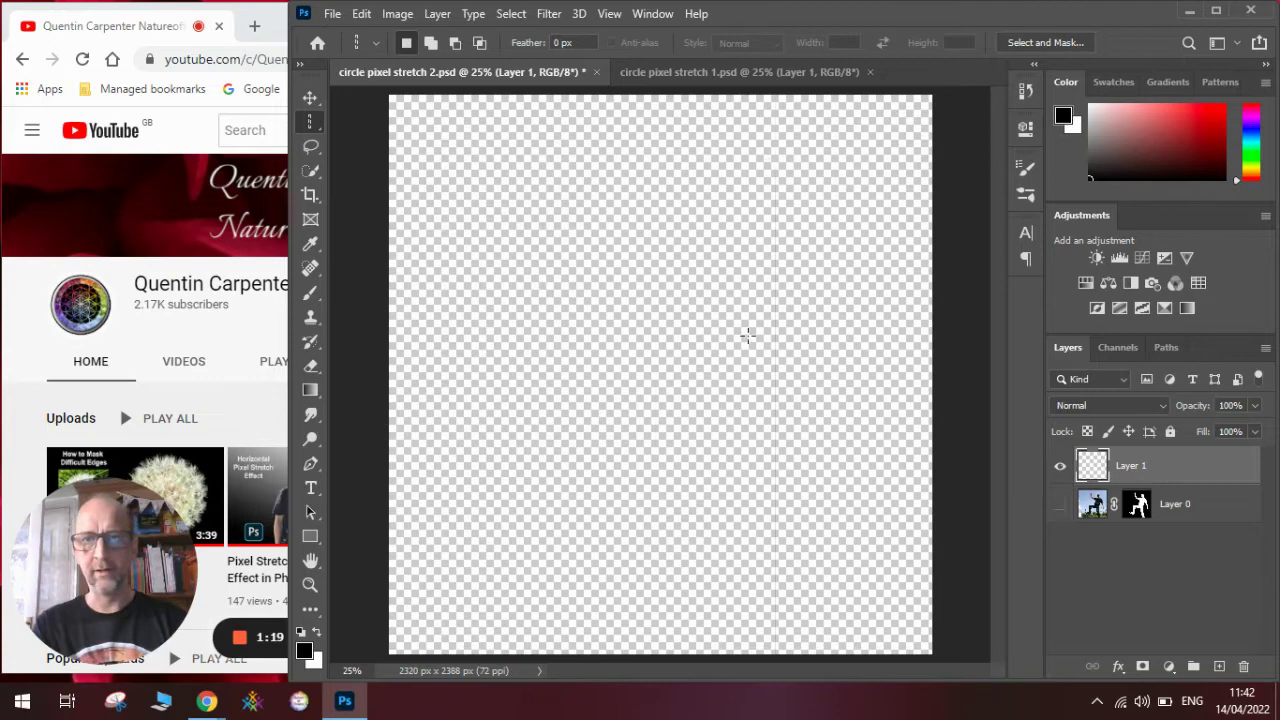
# Stretch the pixel column to both canvas edges and move Layer 1 below Layer 0.
pyautogui.click(310, 97)
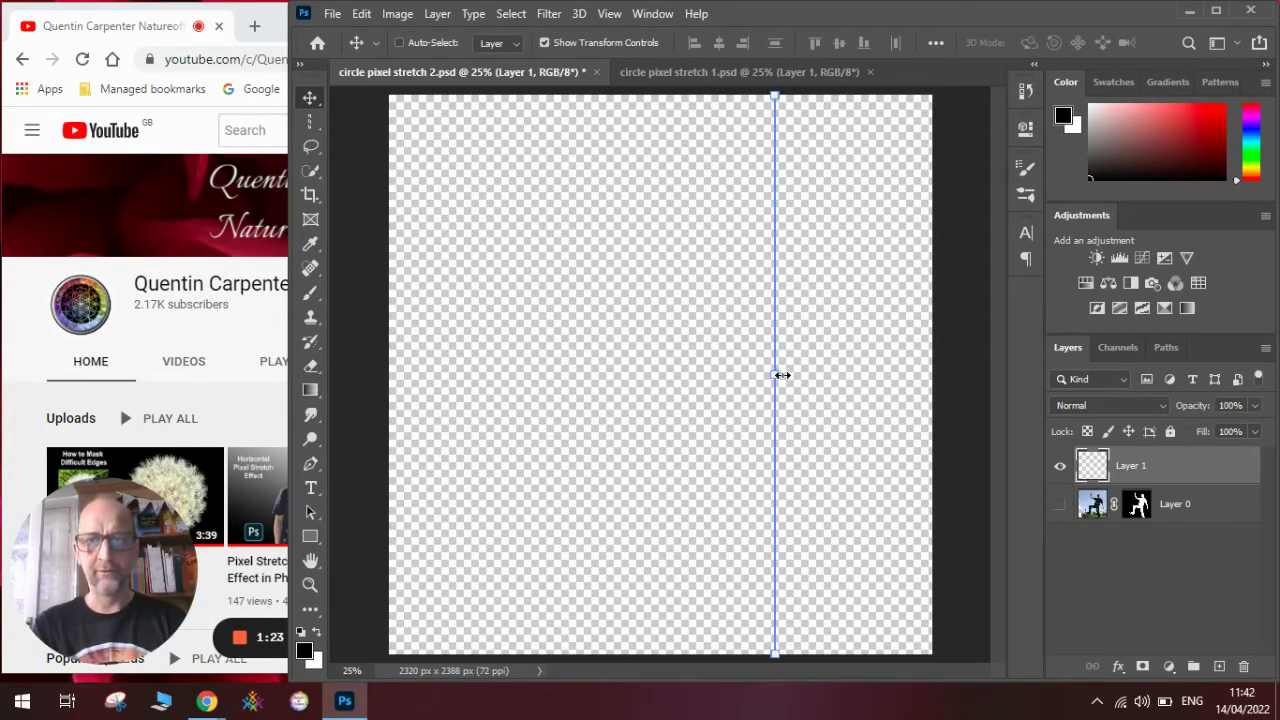
pyautogui.moveTo(782, 375); pyautogui.dragTo(798, 375)
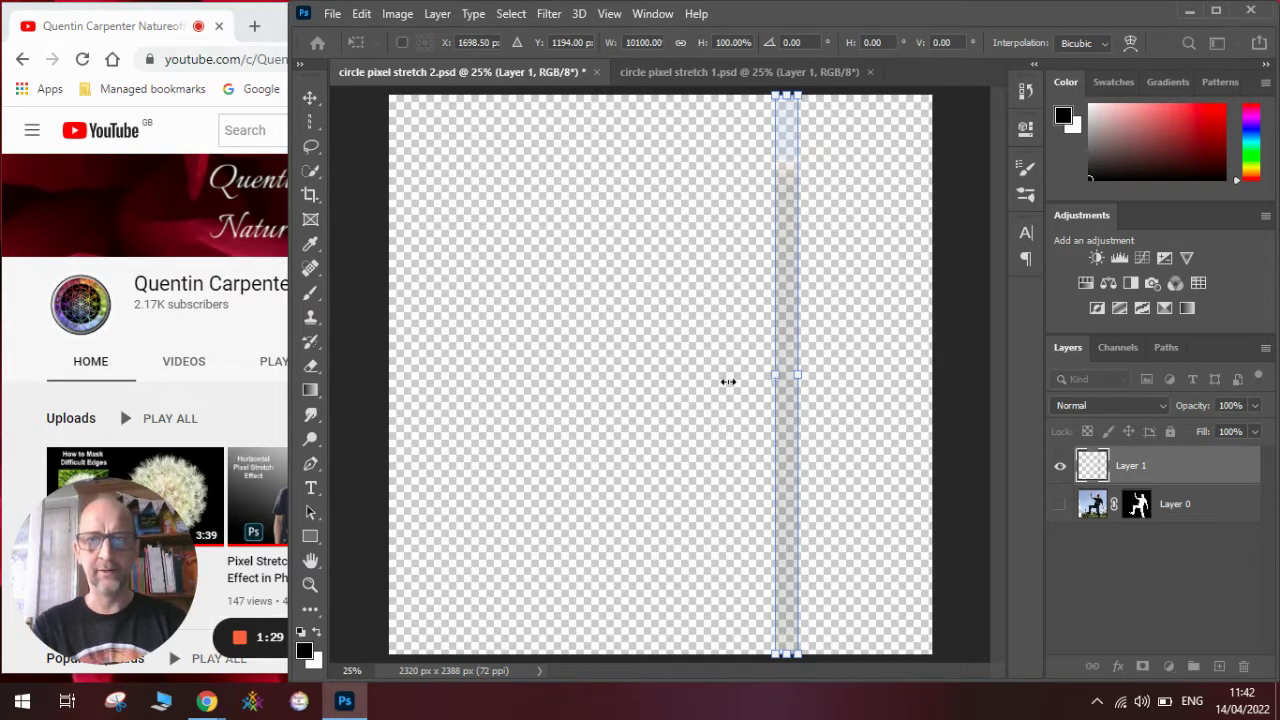
pyautogui.moveTo(728, 381); pyautogui.dragTo(388, 366)
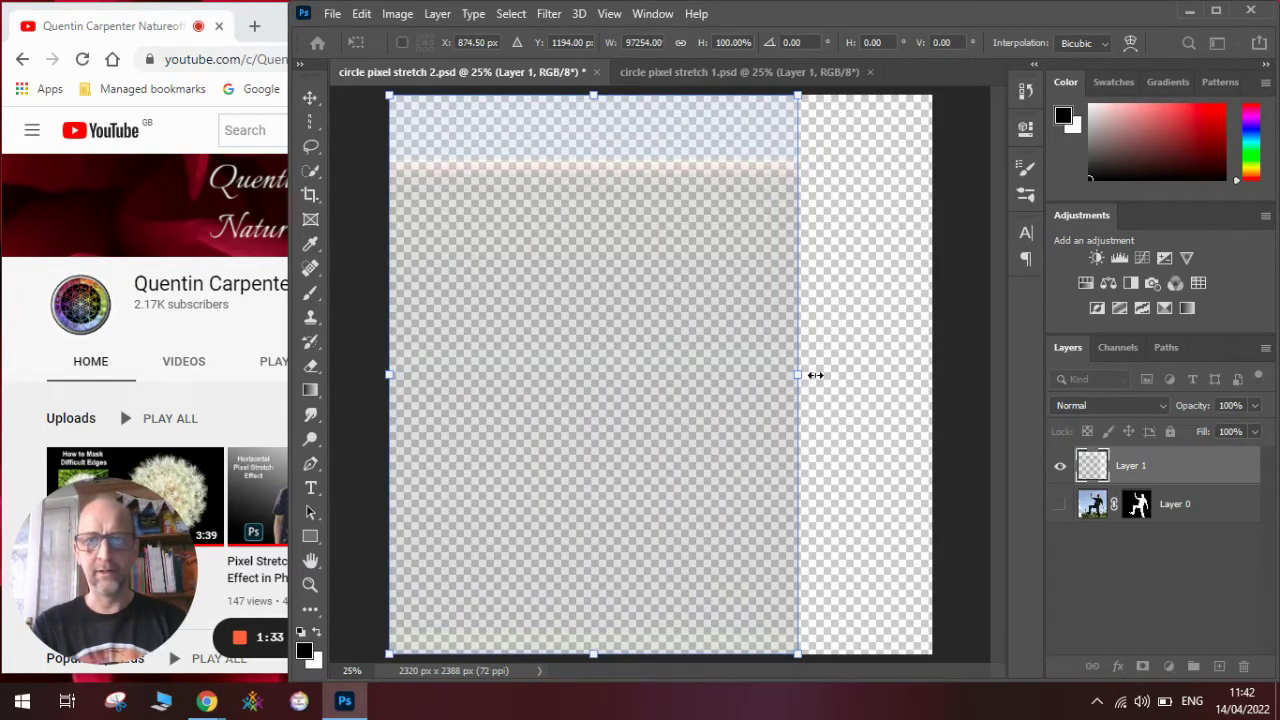
pyautogui.moveTo(816, 375); pyautogui.dragTo(930, 369)
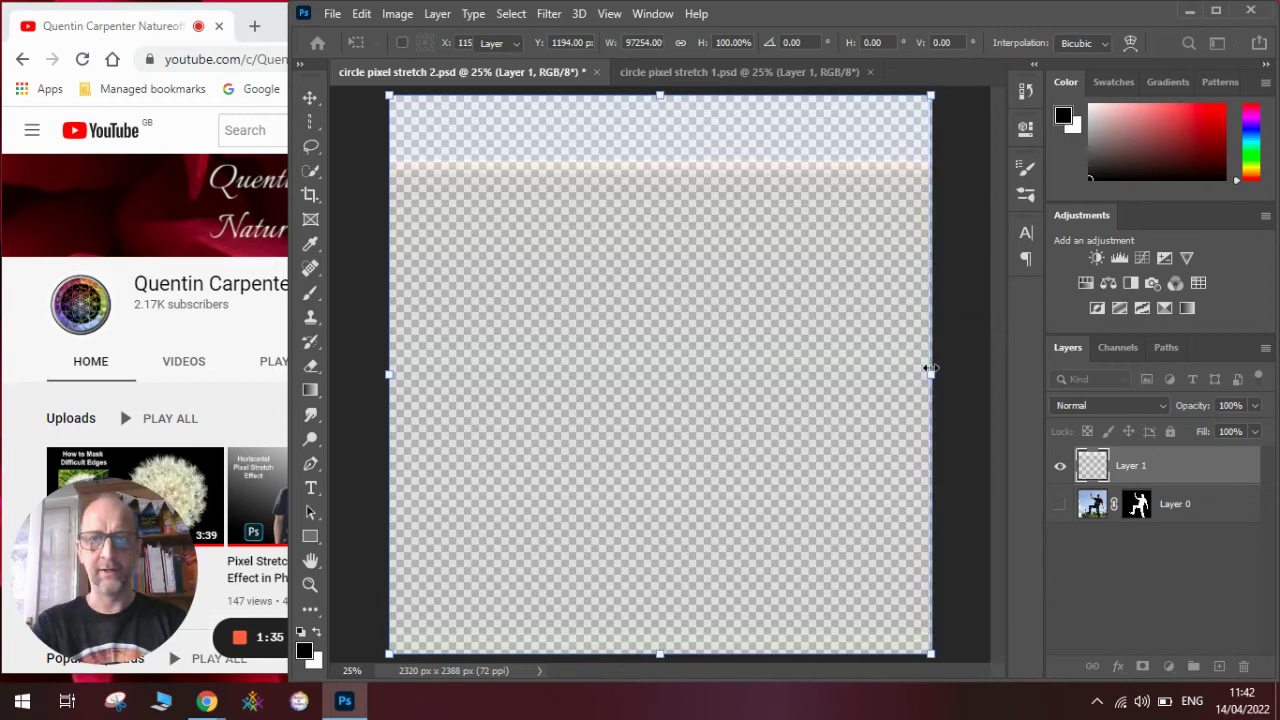
pyautogui.press('Return')
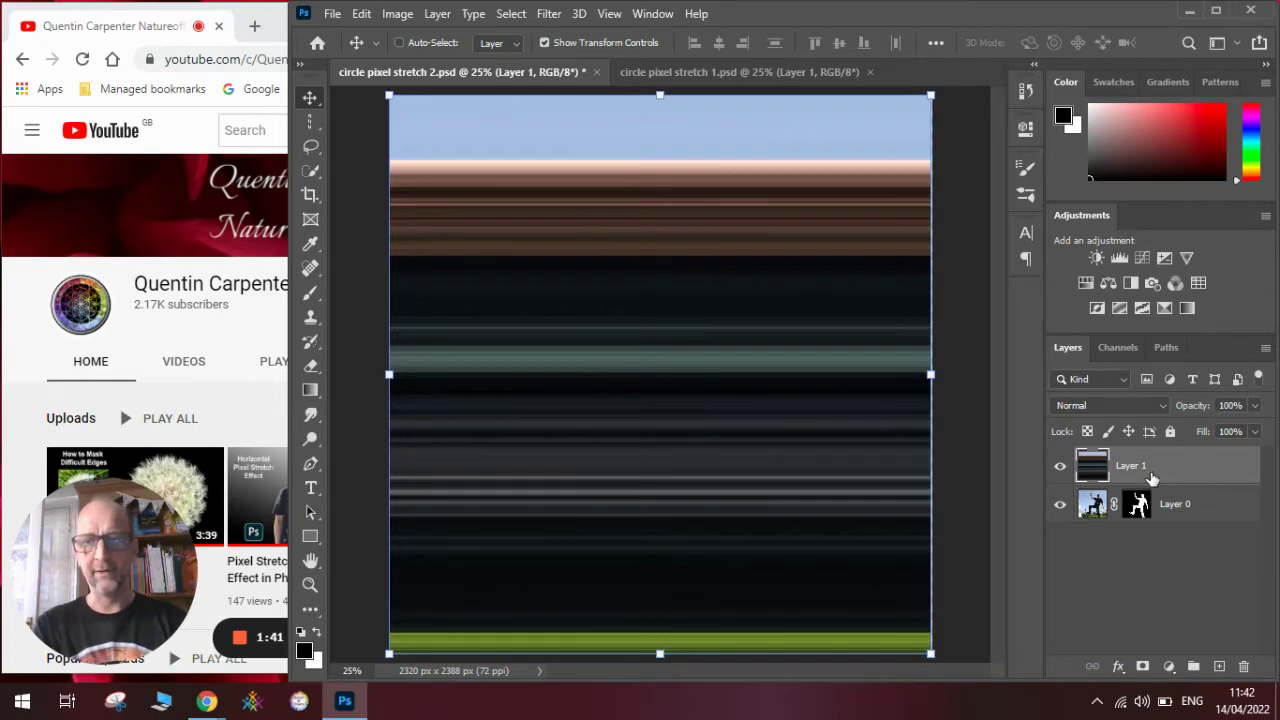
pyautogui.moveTo(1152, 478); pyautogui.dragTo(1157, 536)
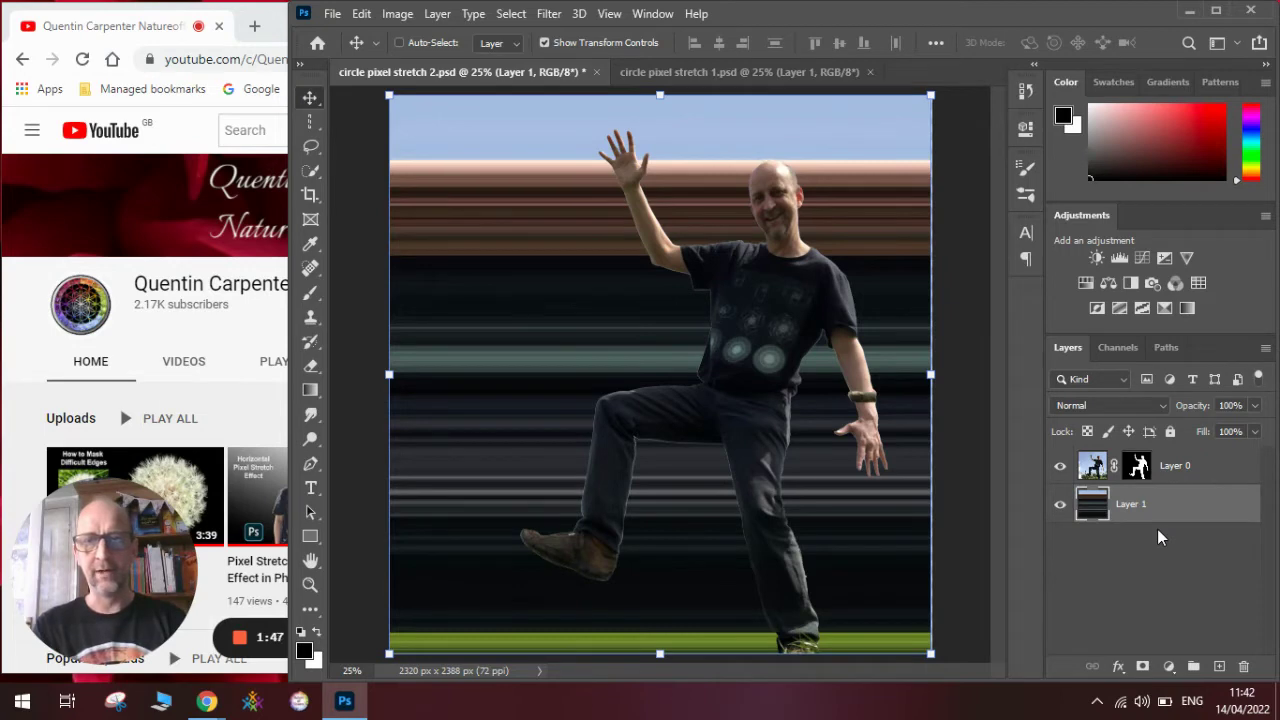
# Hide Layer 0 and flip Layer 1's streaks vertically so green sits on top.
pyautogui.click(1059, 468)
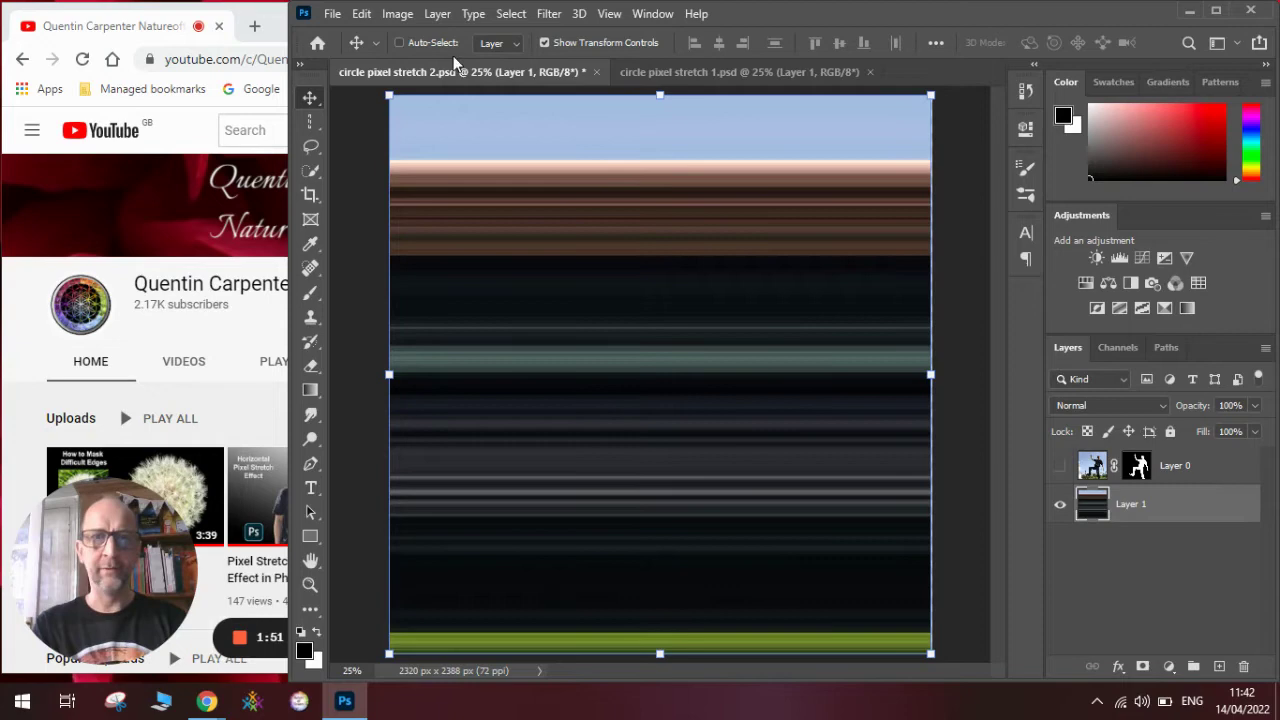
pyautogui.click(395, 14)
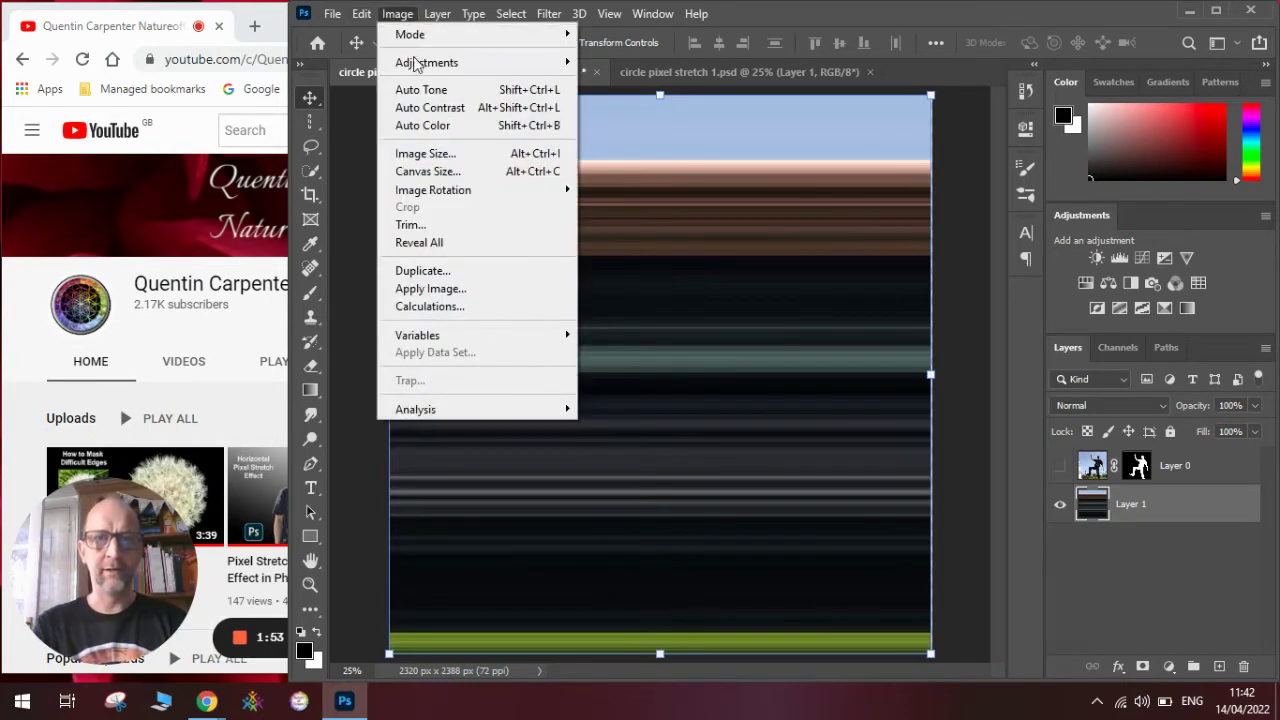
pyautogui.moveTo(362, 18)
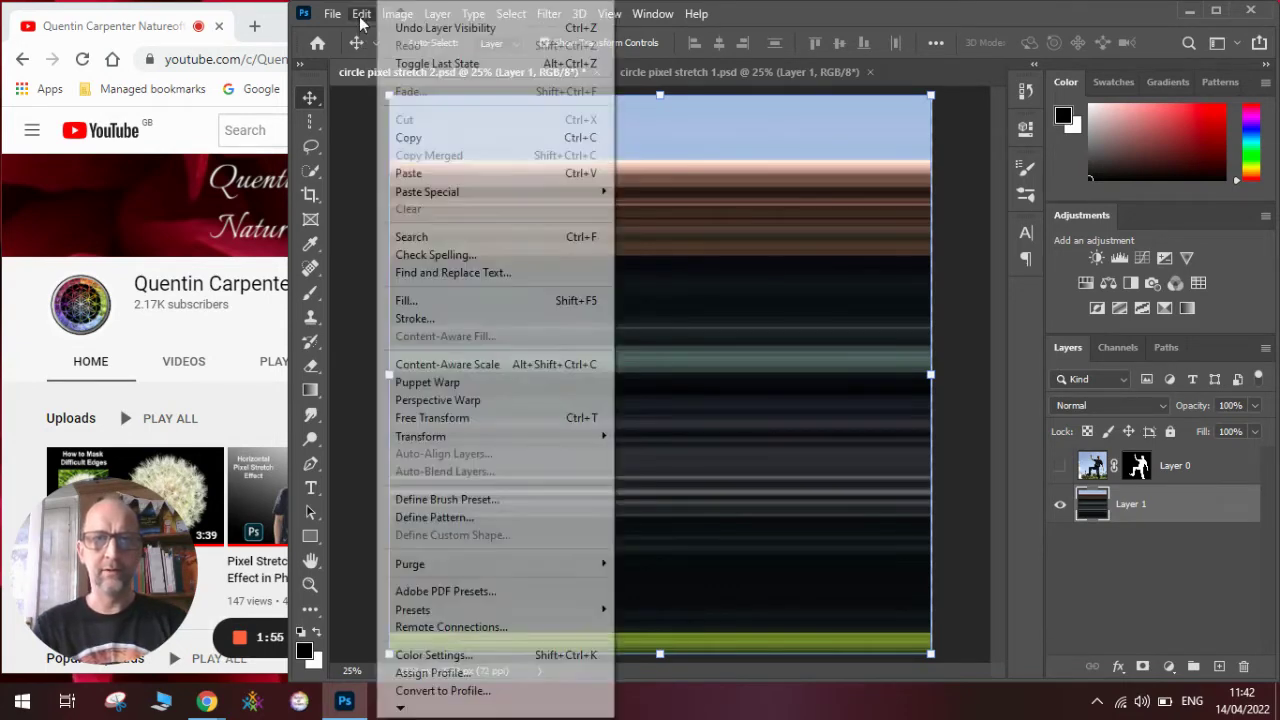
pyautogui.moveTo(413, 437)
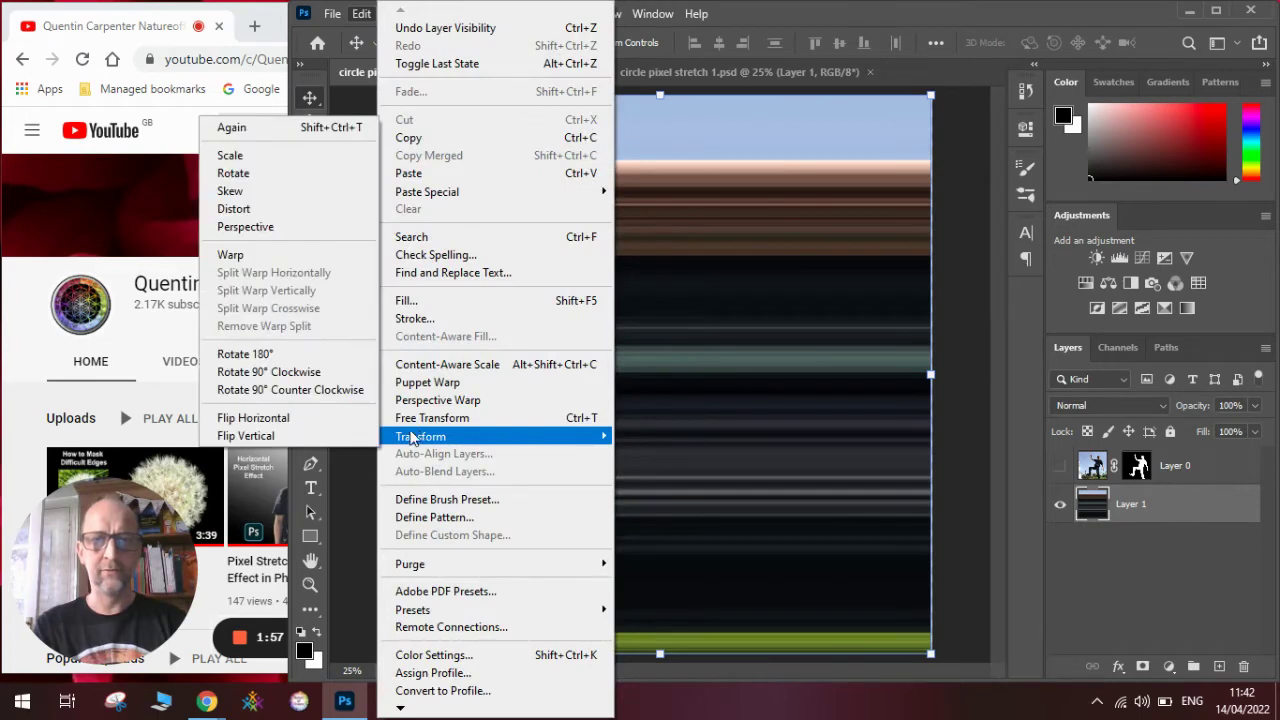
pyautogui.click(333, 438)
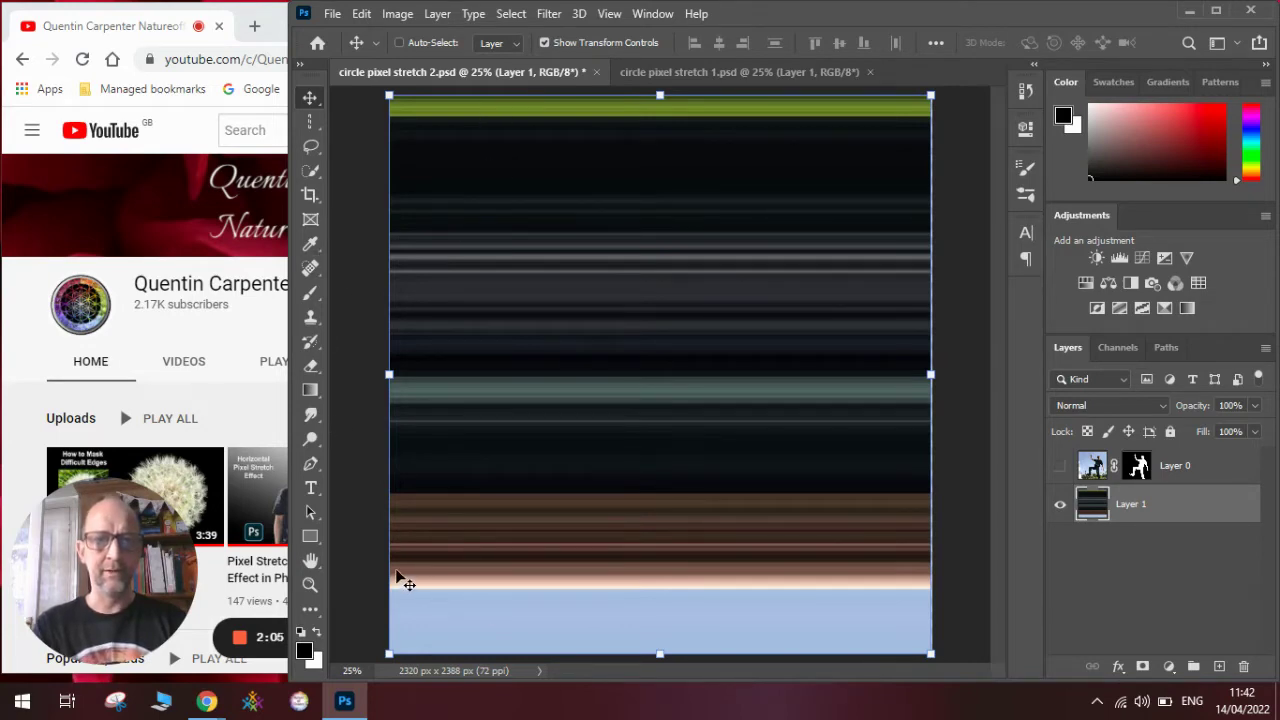
# Delete Layer 1's green top band and blue bottom band using an inverted rectangular selection.
pyautogui.click(314, 123)
pyautogui.click(382, 122)
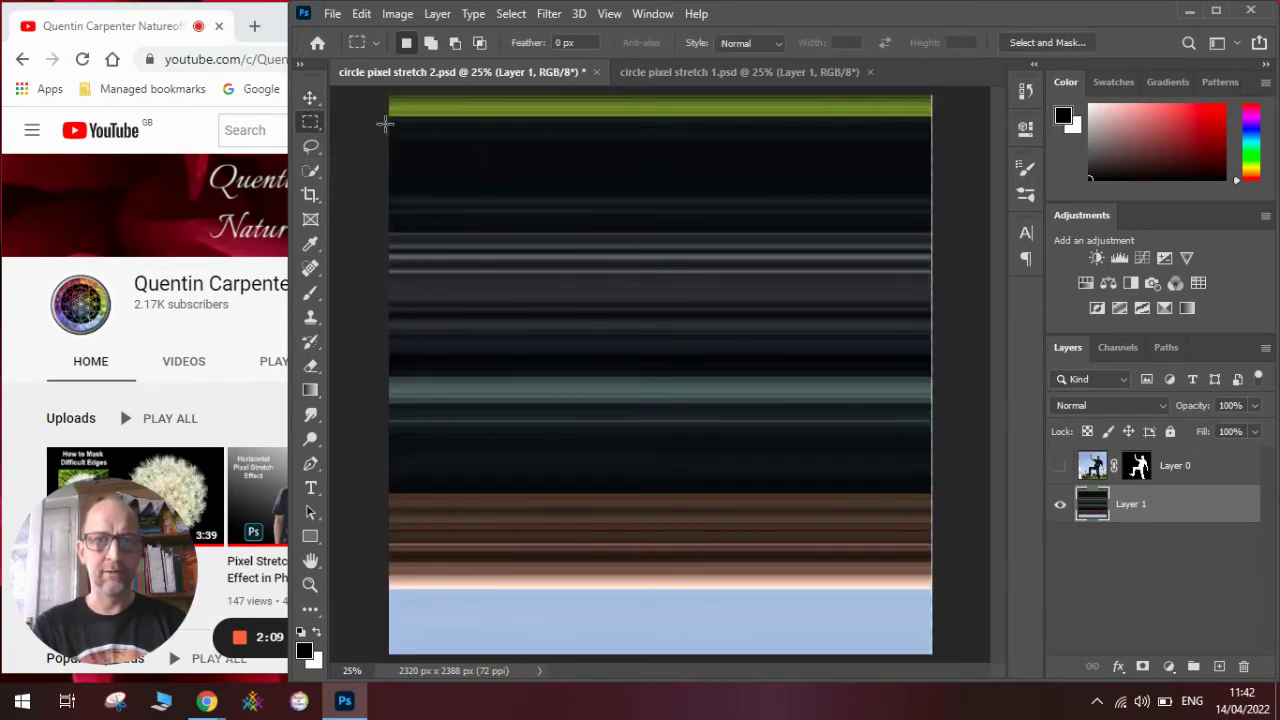
pyautogui.moveTo(390, 116); pyautogui.dragTo(932, 590)
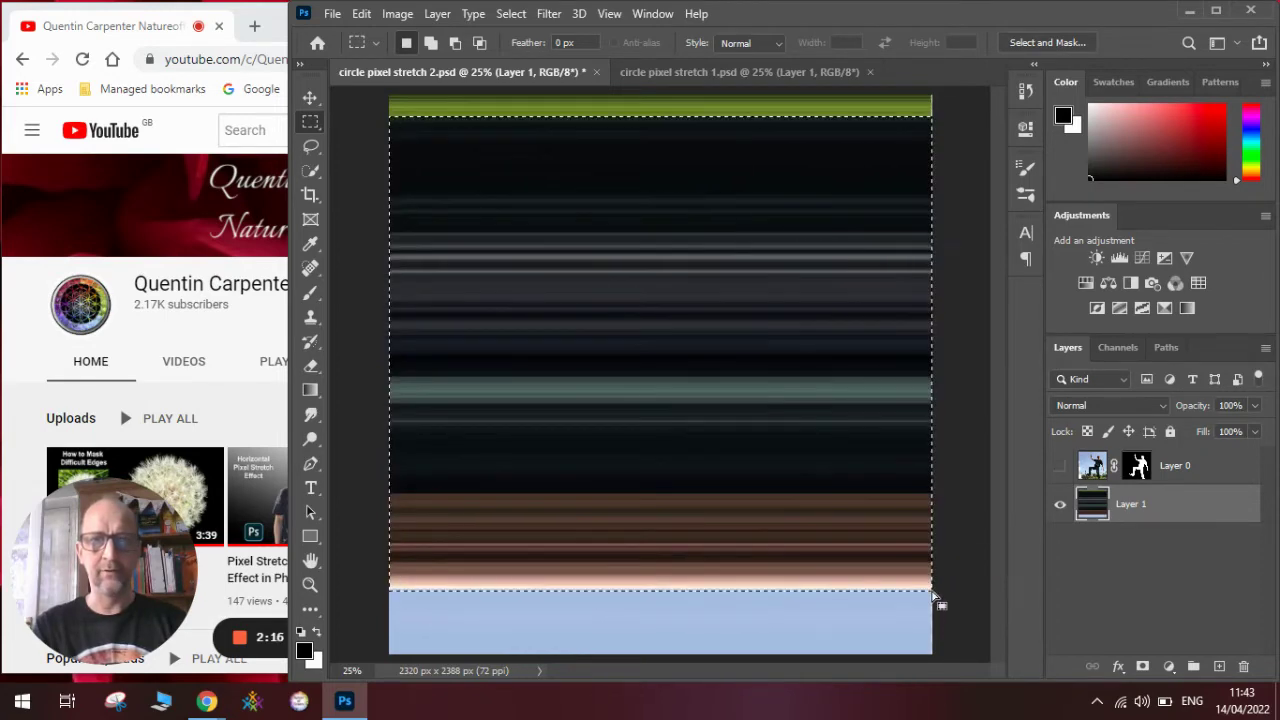
pyautogui.click(510, 14)
pyautogui.click(527, 87)
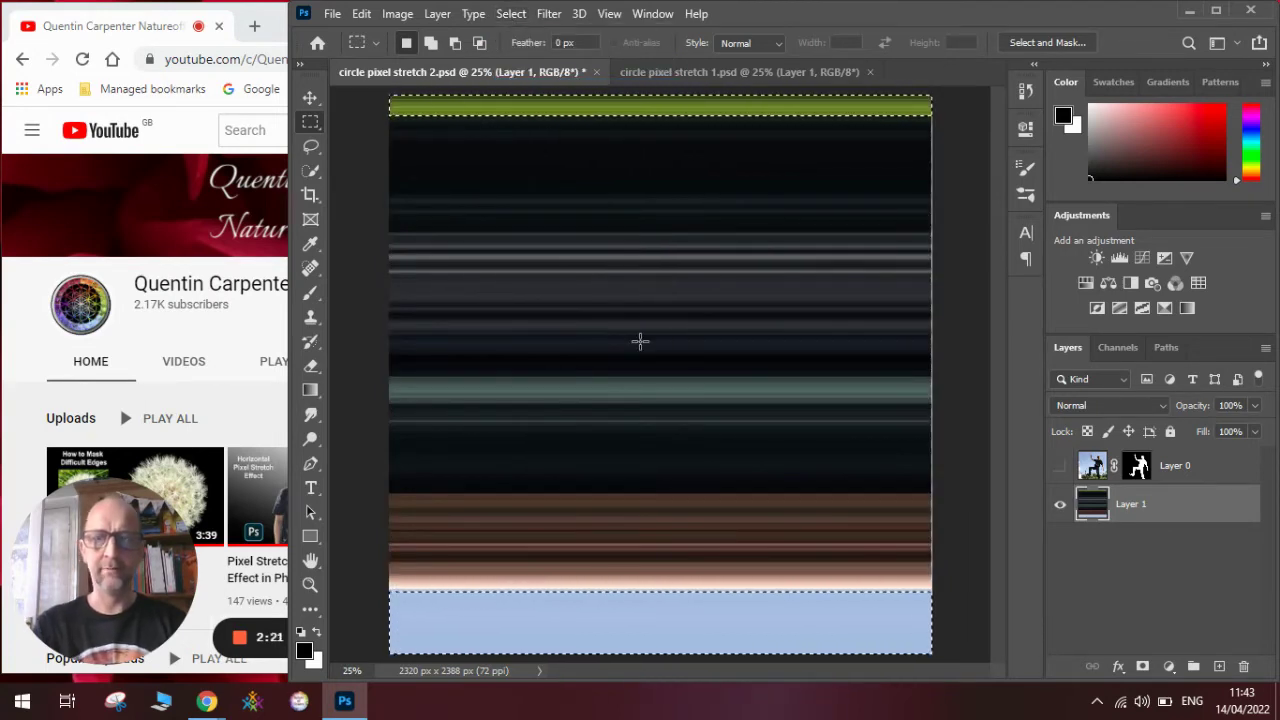
pyautogui.press('Delete')
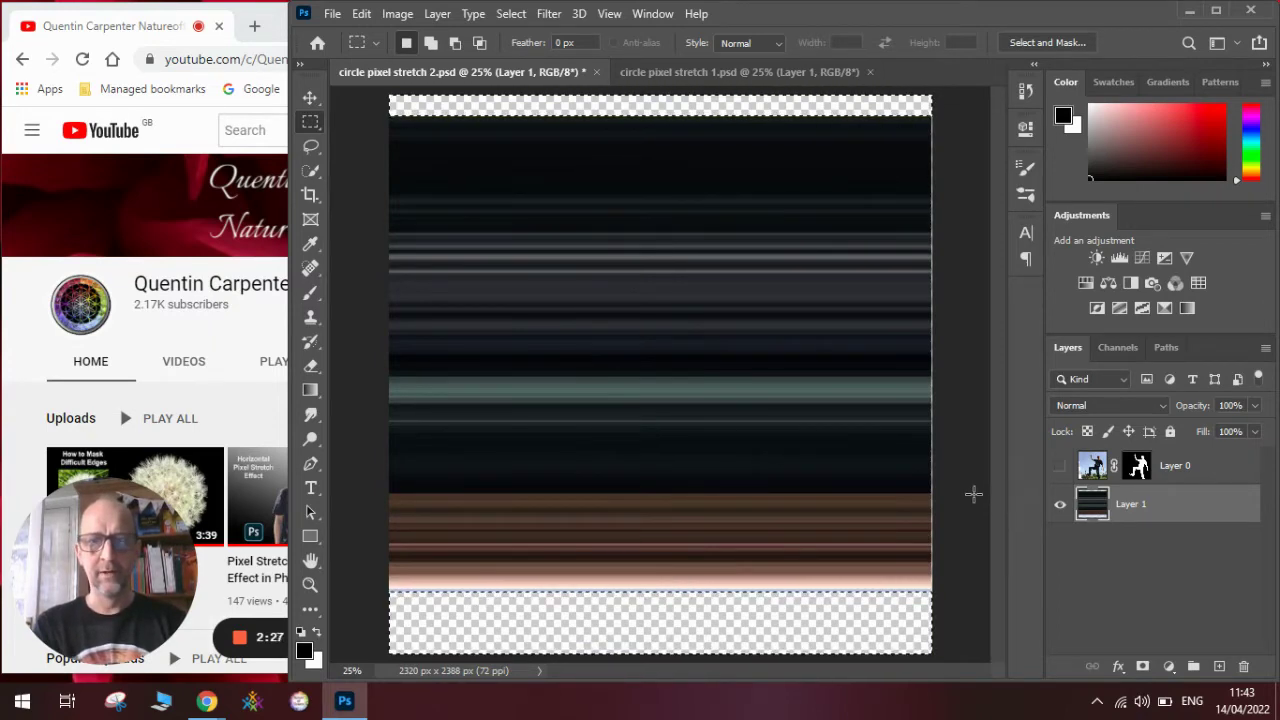
# Deselect, then briefly preview the cut-out man layer before hiding it again.
pyautogui.hotkey('ctrl', 'd')
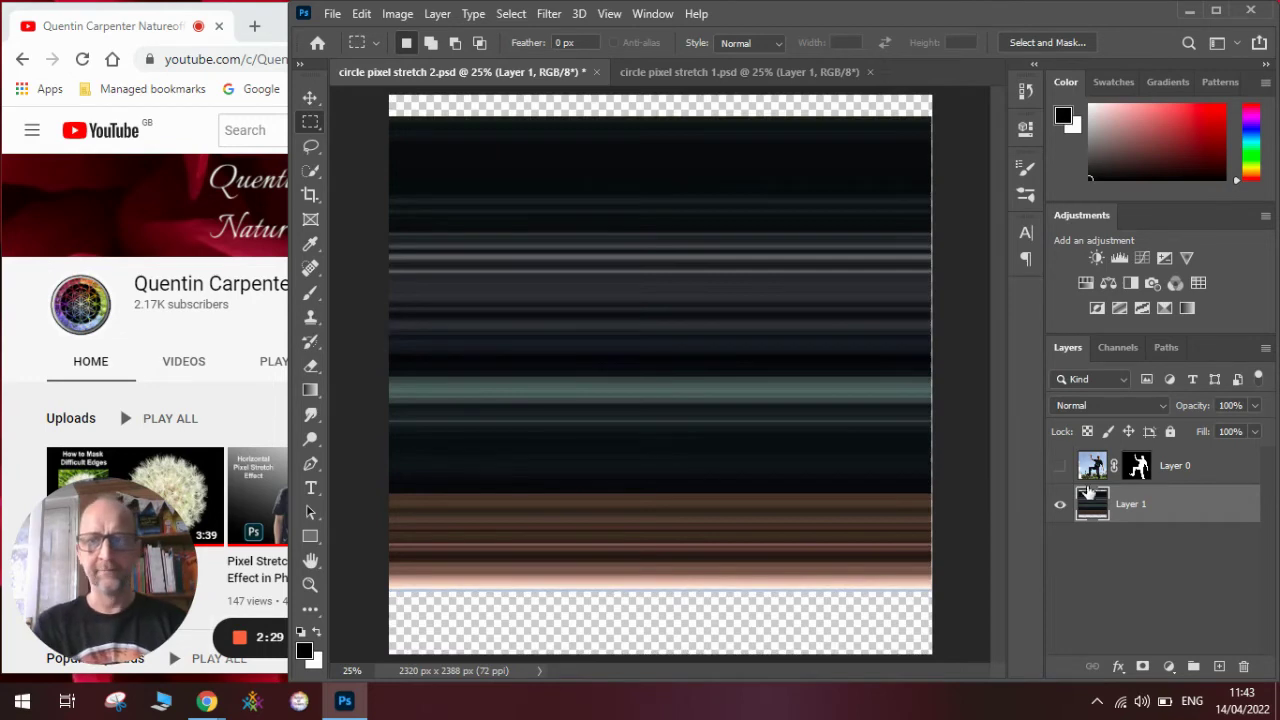
pyautogui.click(1061, 466)
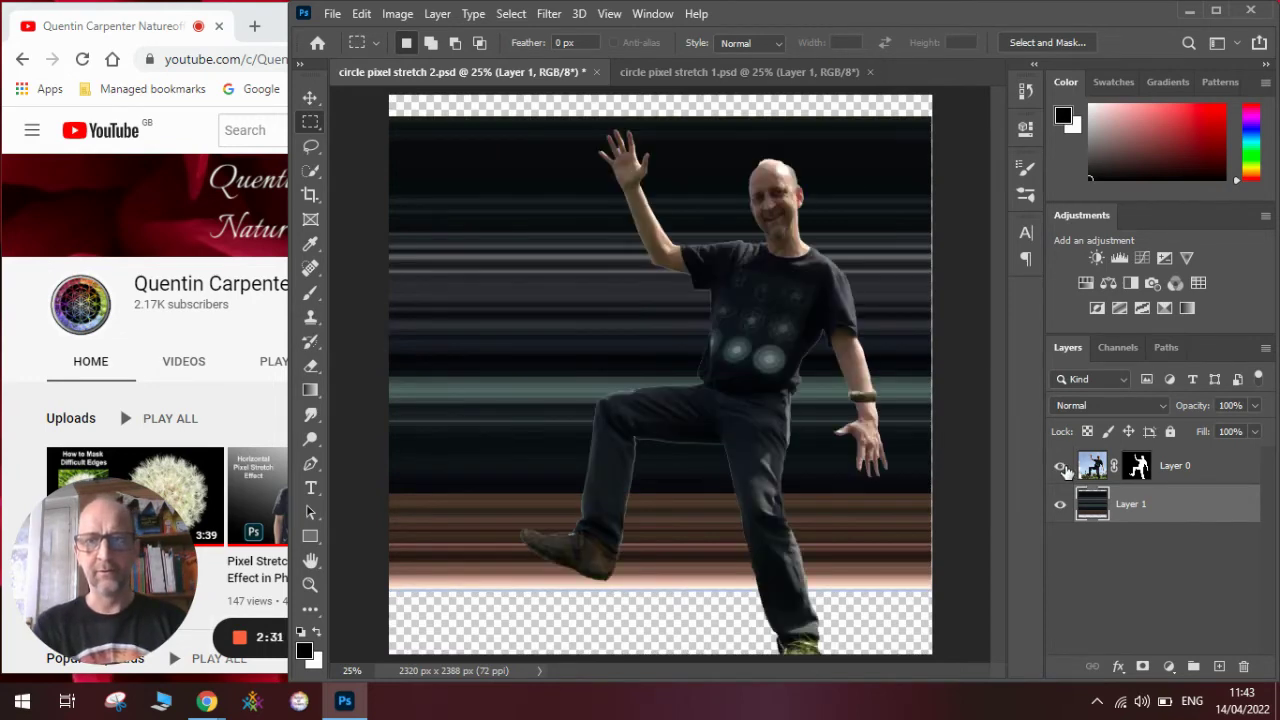
pyautogui.click(1061, 466)
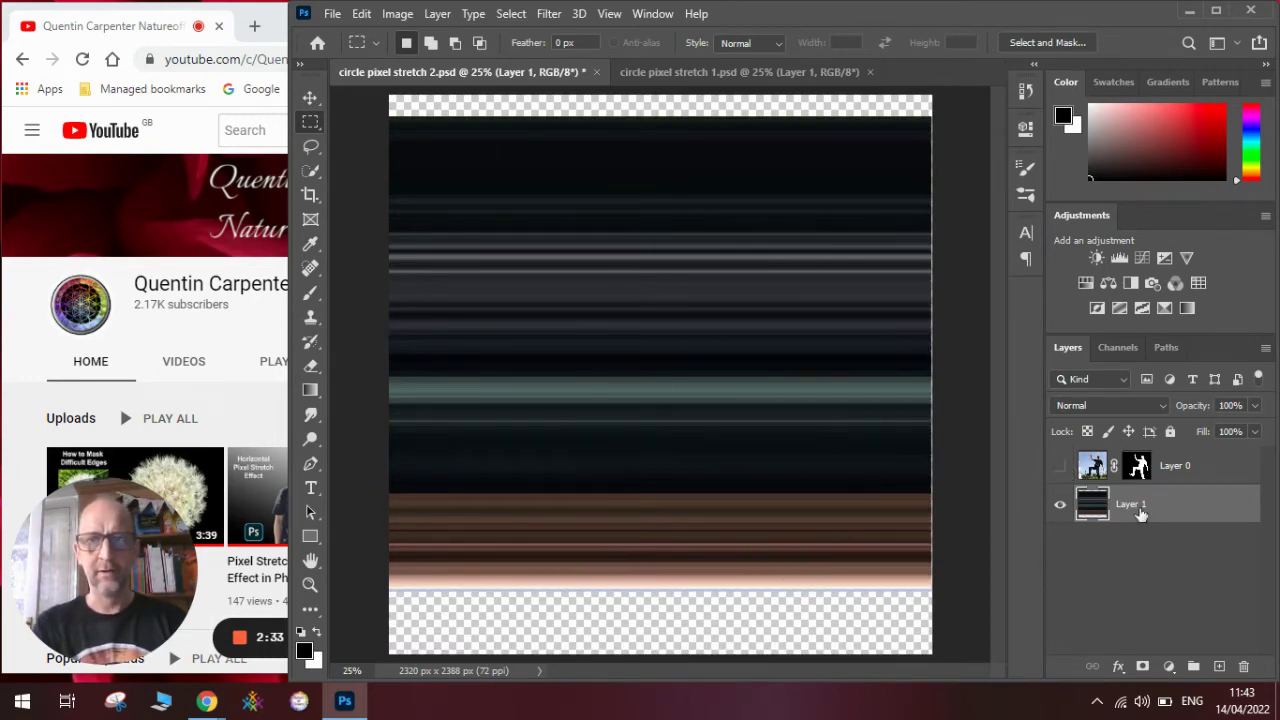
# Free-transform Layer 1's streaks to full canvas width and about 114% height.
pyautogui.click(311, 100)
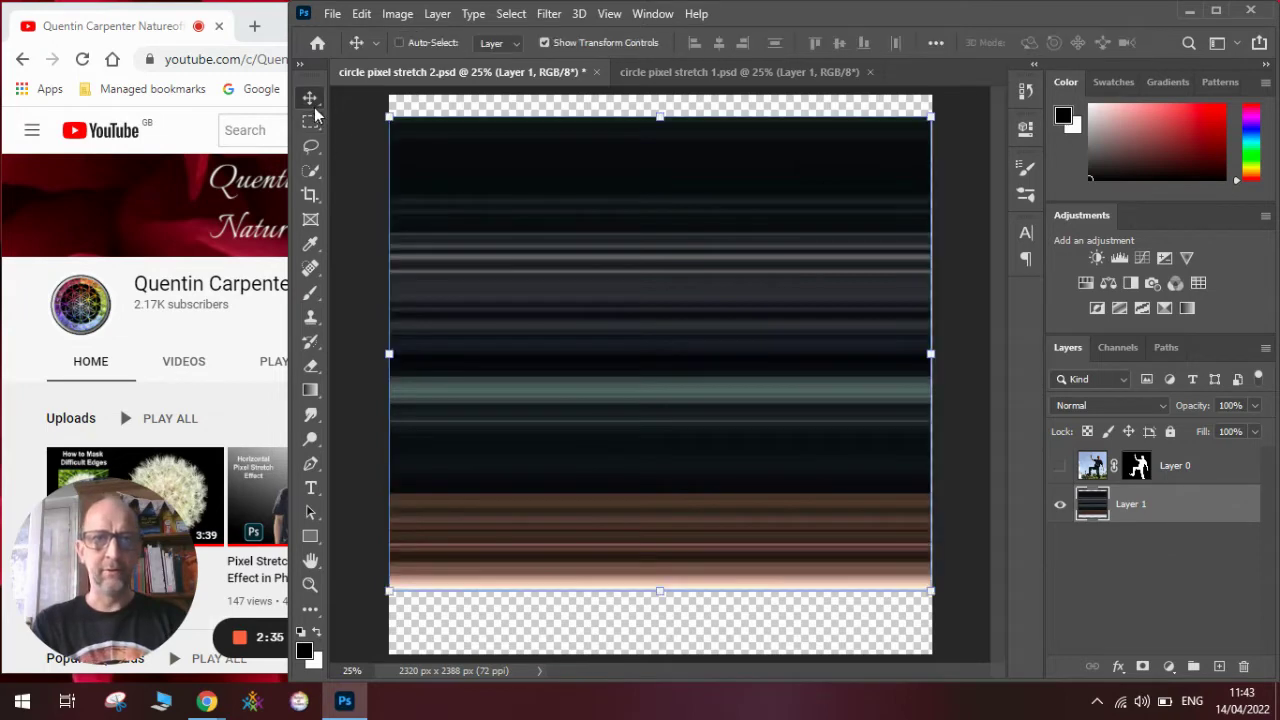
pyautogui.click(665, 119)
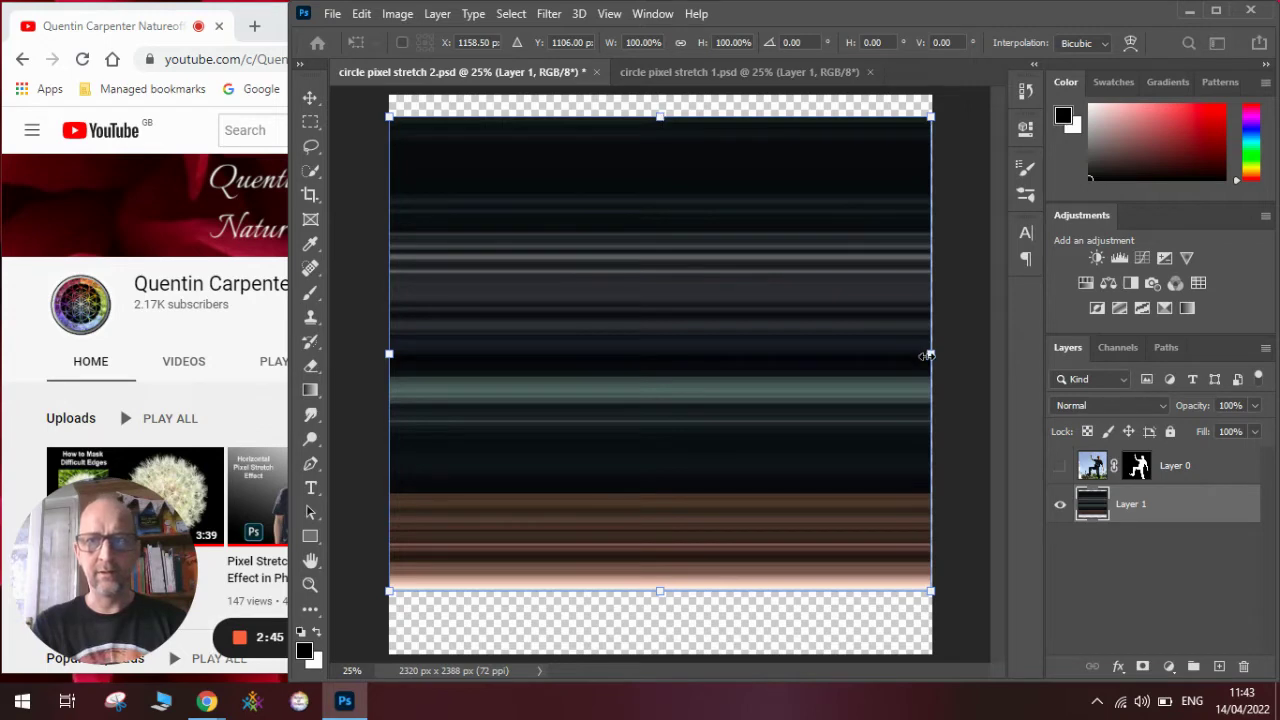
pyautogui.moveTo(928, 354); pyautogui.dragTo(917, 356)
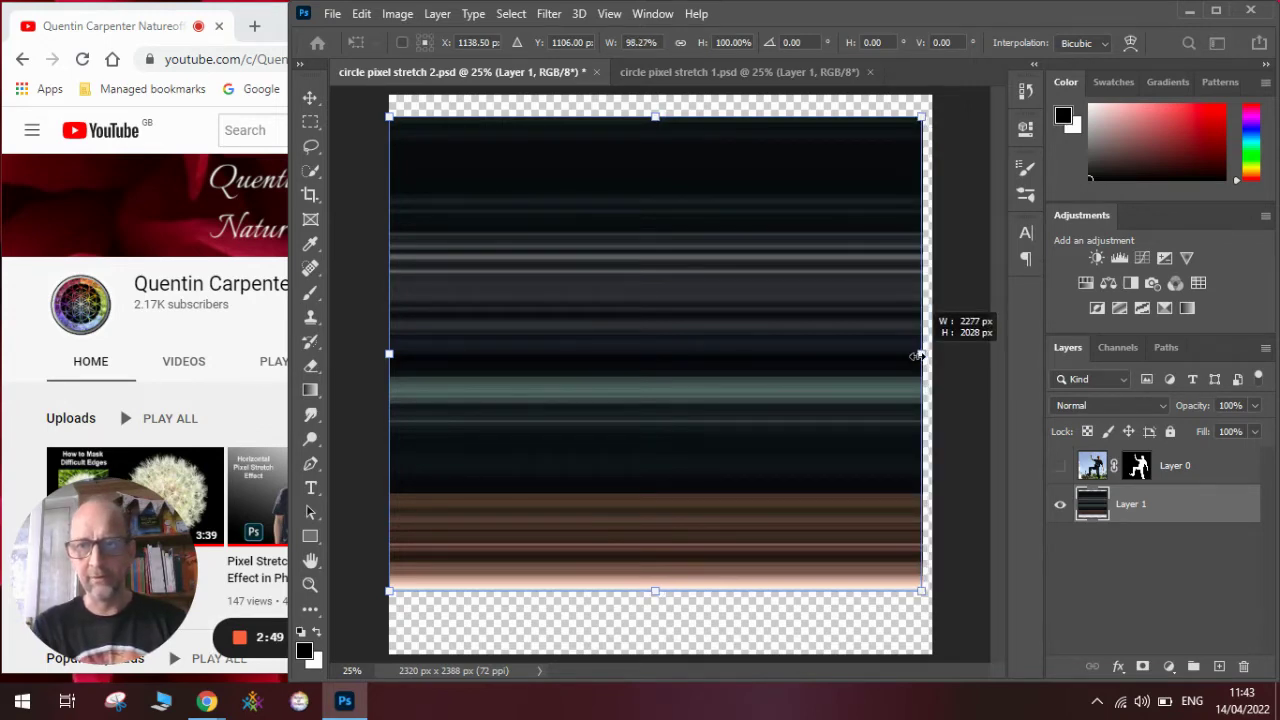
pyautogui.moveTo(917, 355); pyautogui.dragTo(928, 355)
pyautogui.moveTo(666, 592); pyautogui.dragTo(669, 651)
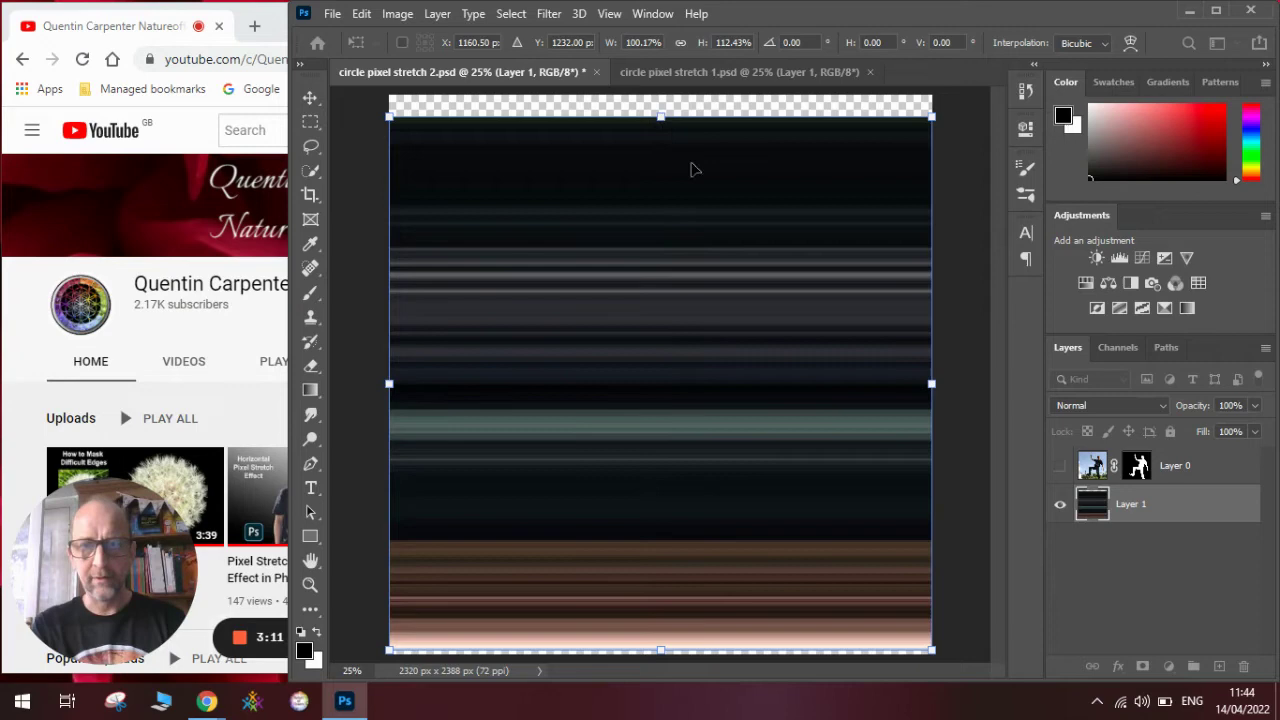
pyautogui.moveTo(659, 120); pyautogui.dragTo(660, 111)
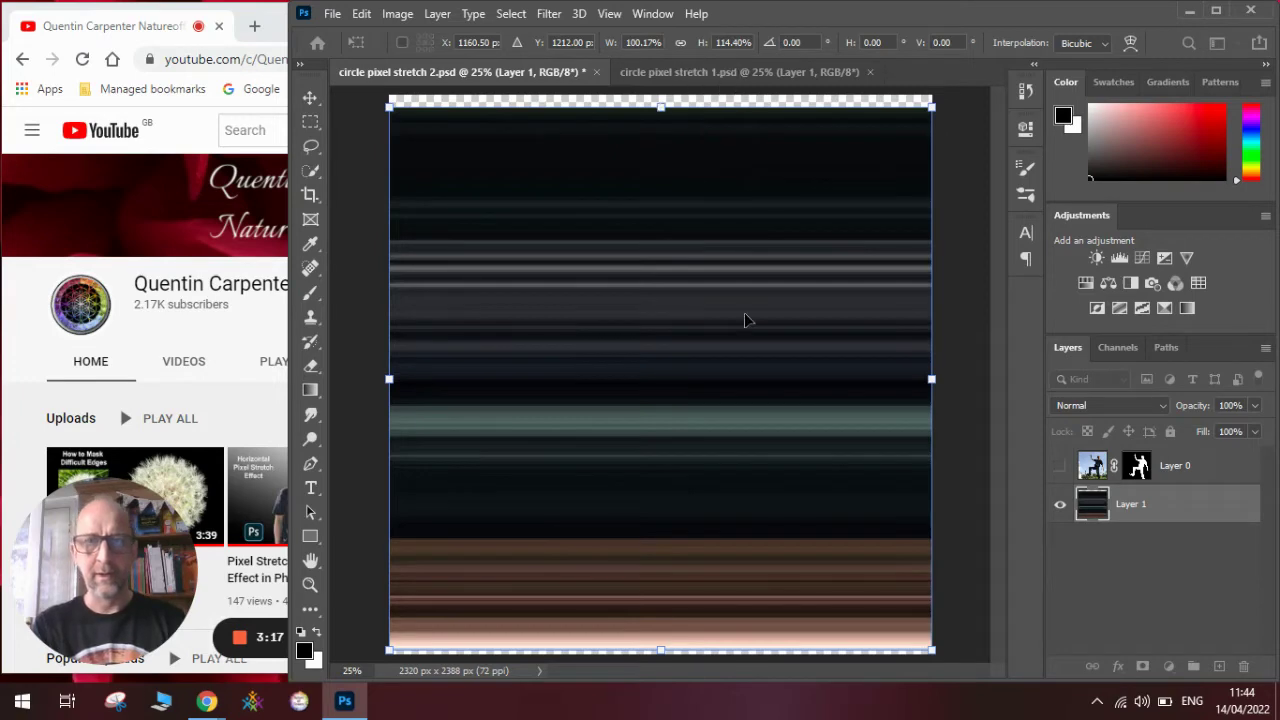
# Commit the stretch, apply Polar Coordinates to wrap the streaks into rings, and show Layer 0.
pyautogui.click(549, 14)
pyautogui.click(549, 14)
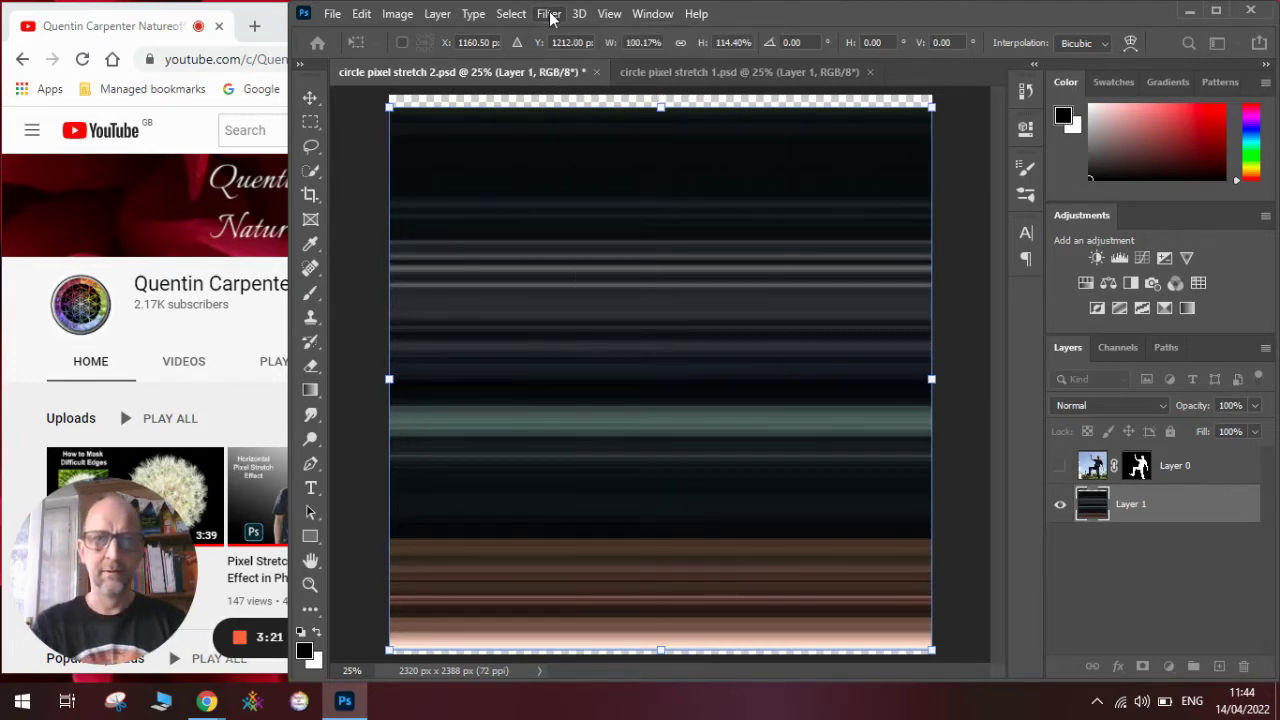
pyautogui.click(549, 14)
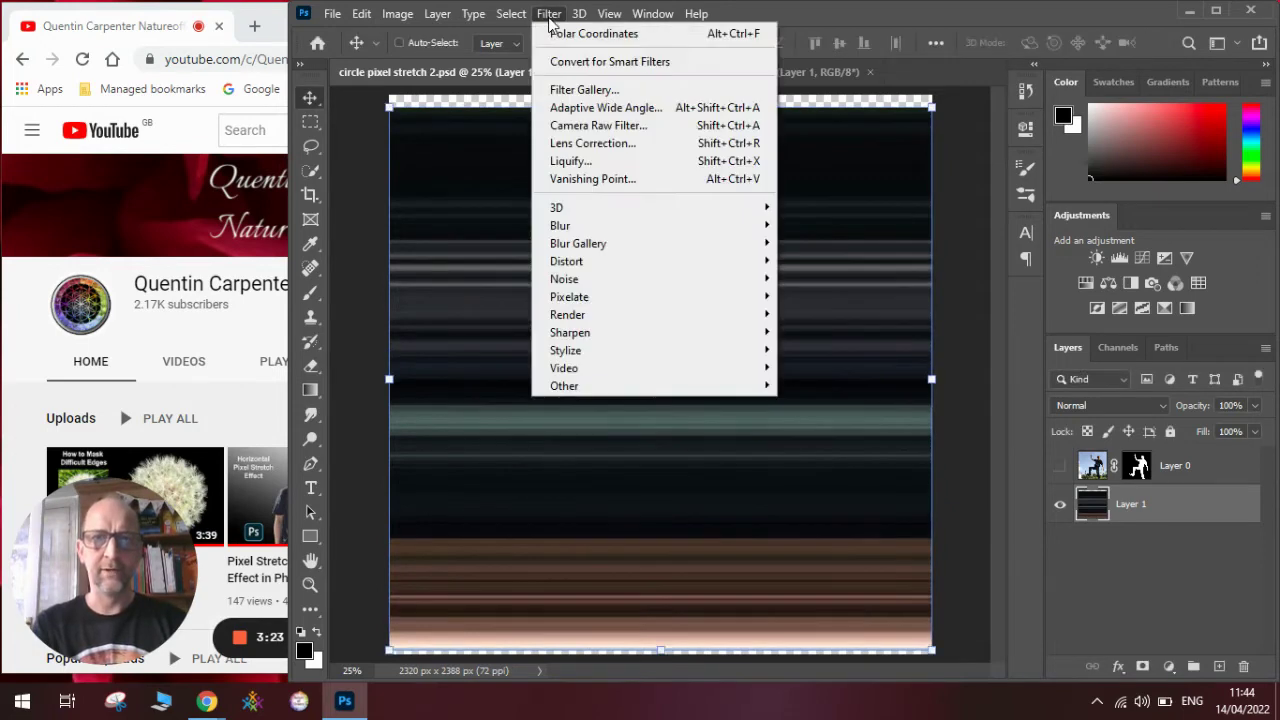
pyautogui.moveTo(594, 264)
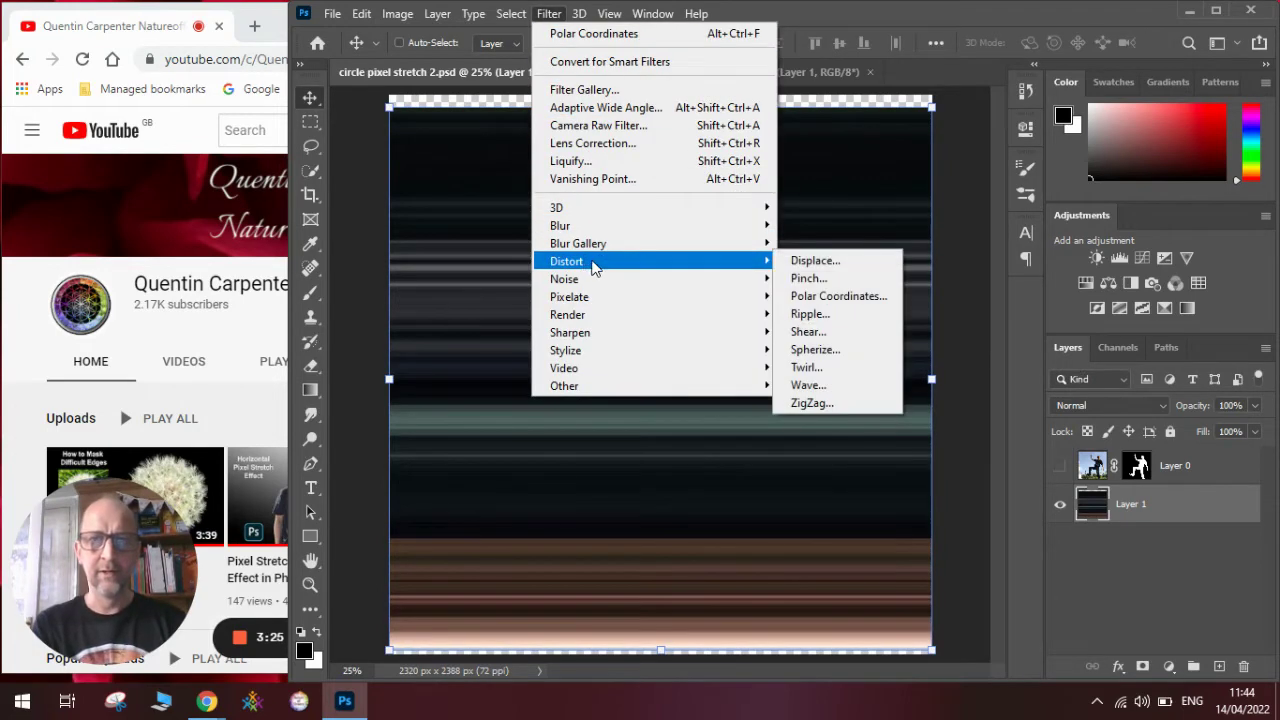
pyautogui.click(826, 295)
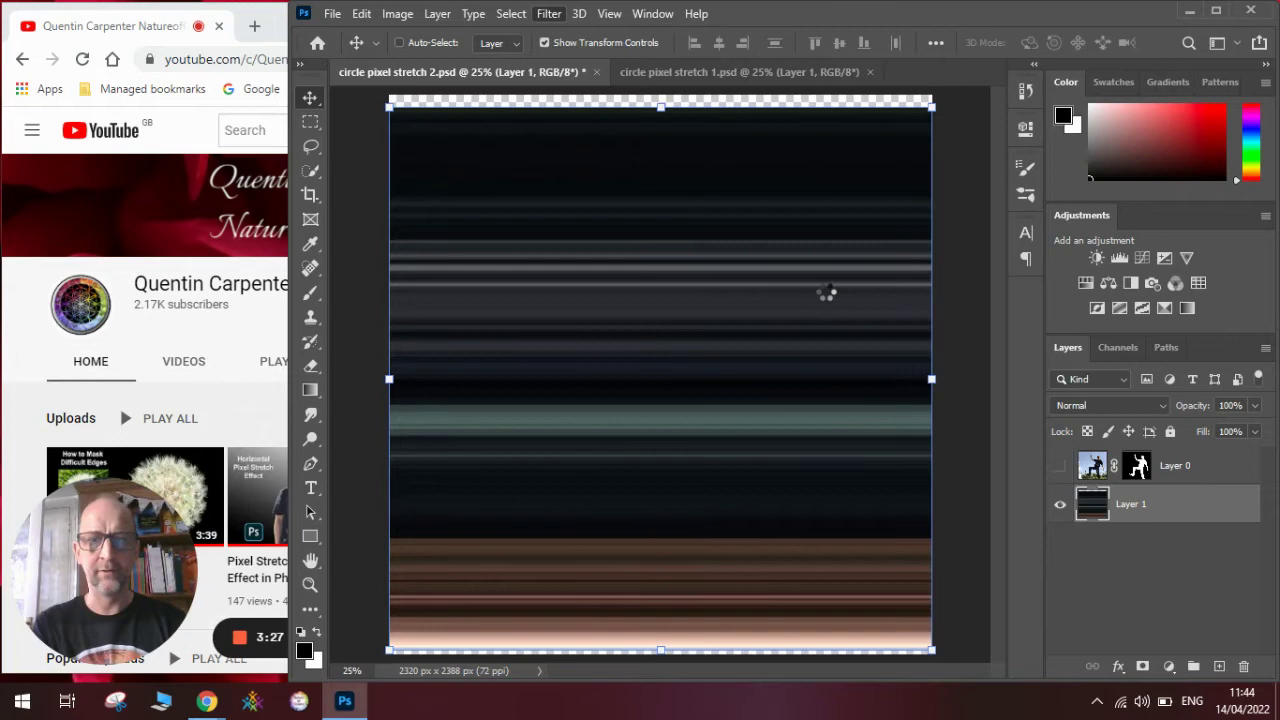
pyautogui.click(768, 161)
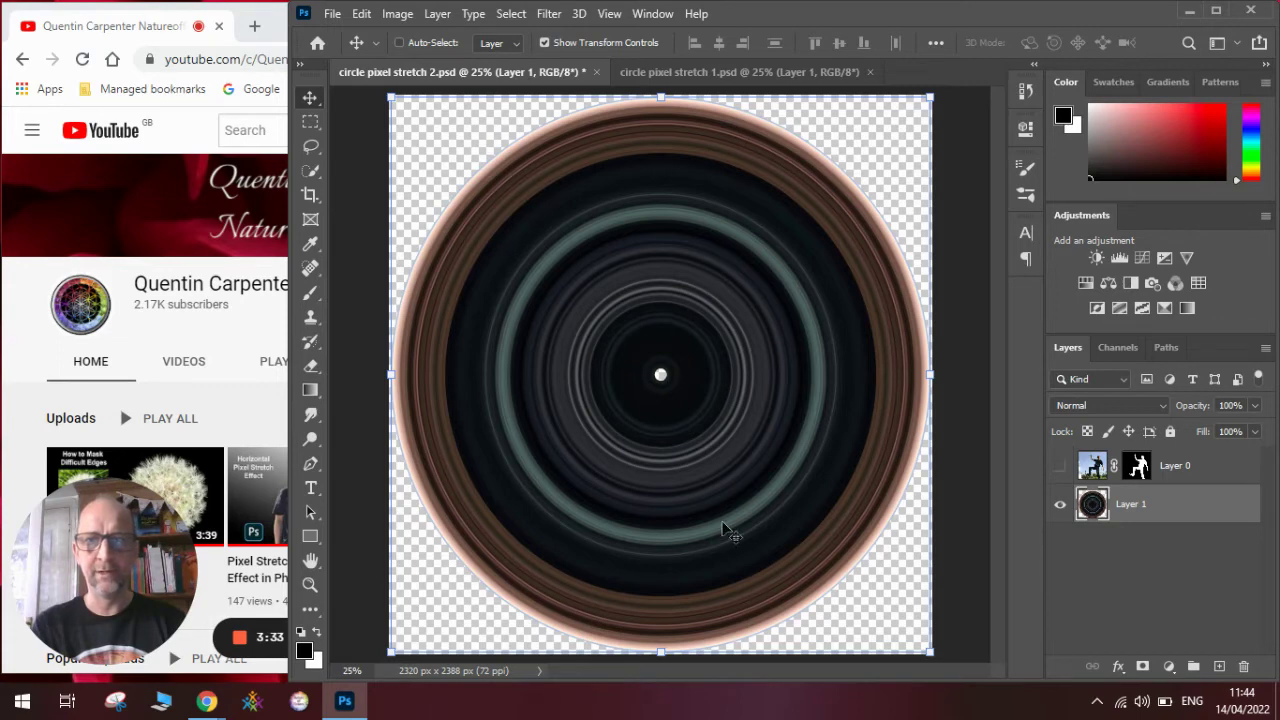
pyautogui.click(1060, 467)
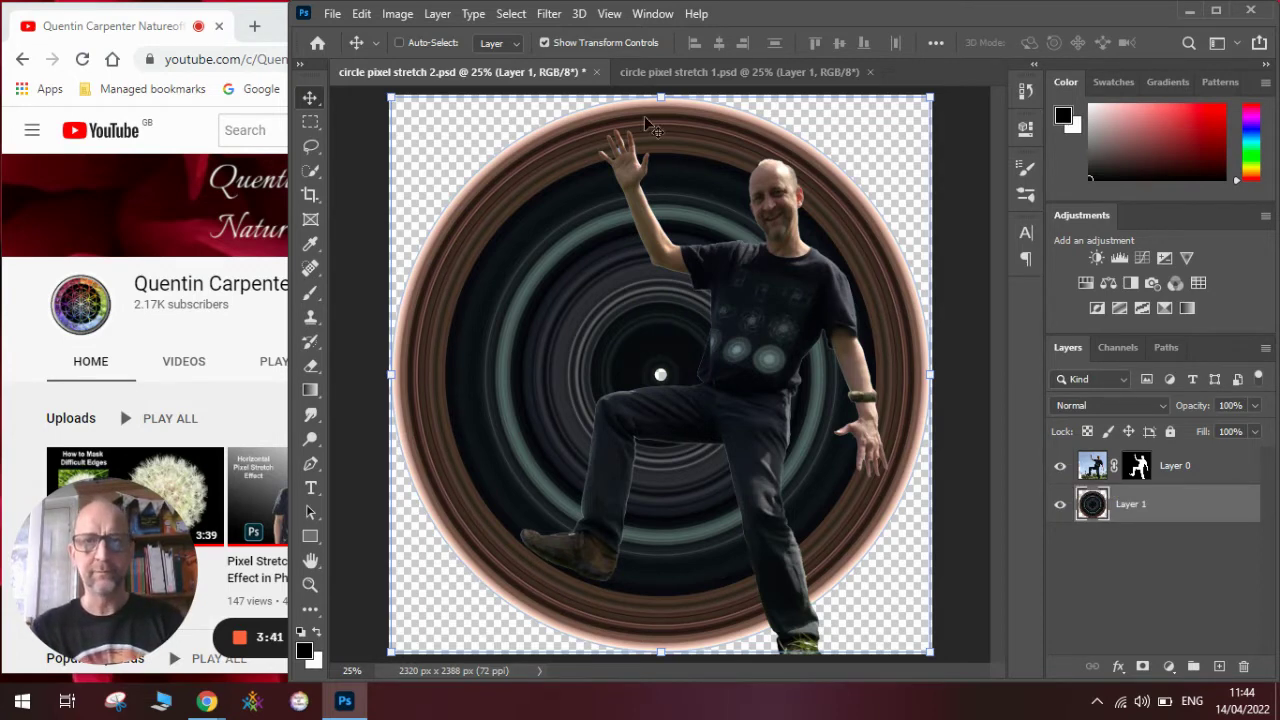
# Shrink the ring inward from all four sides to about 89% width and 87% height.
pyautogui.moveTo(660, 98); pyautogui.dragTo(660, 126)
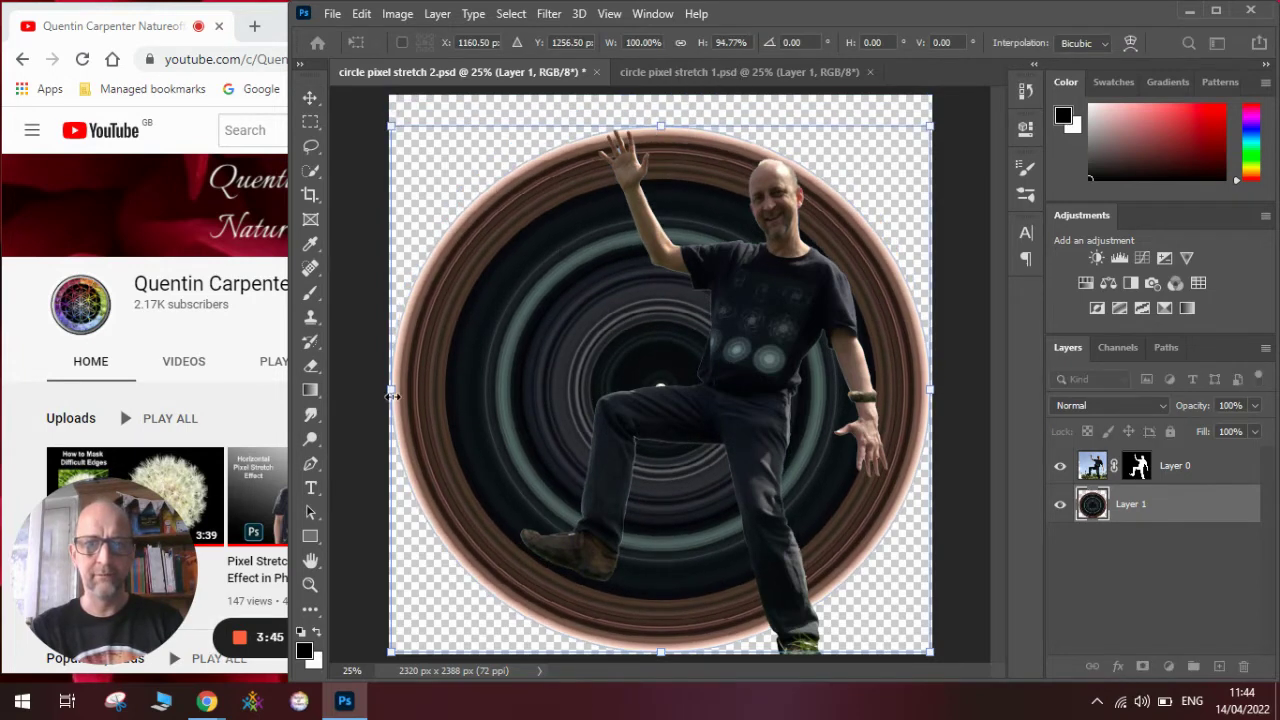
pyautogui.moveTo(390, 390); pyautogui.dragTo(433, 390)
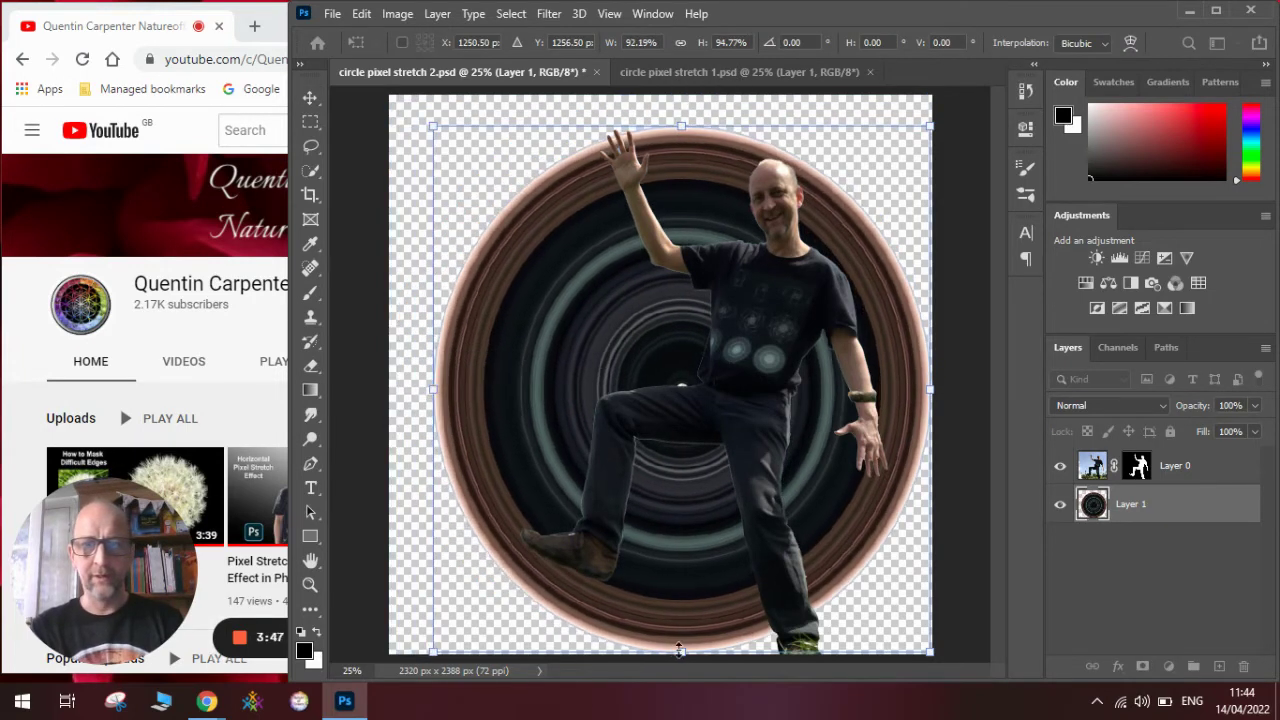
pyautogui.moveTo(681, 654); pyautogui.dragTo(681, 619)
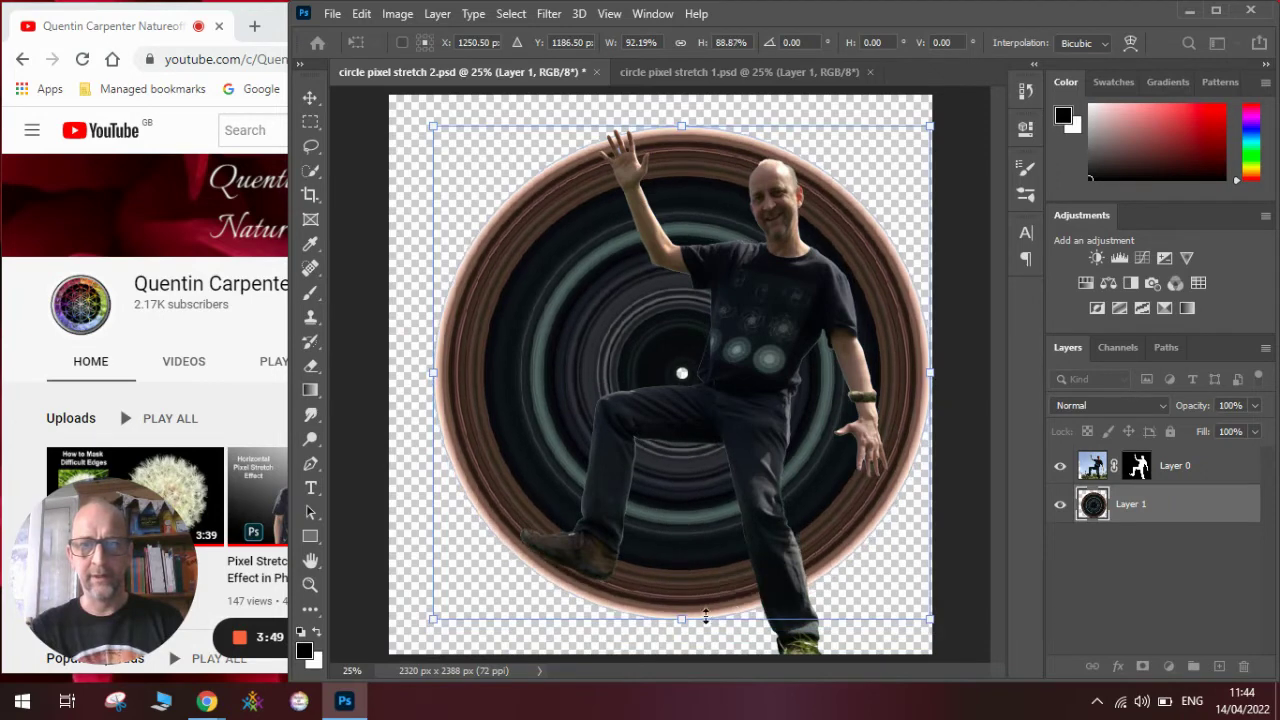
pyautogui.moveTo(932, 374); pyautogui.dragTo(913, 376)
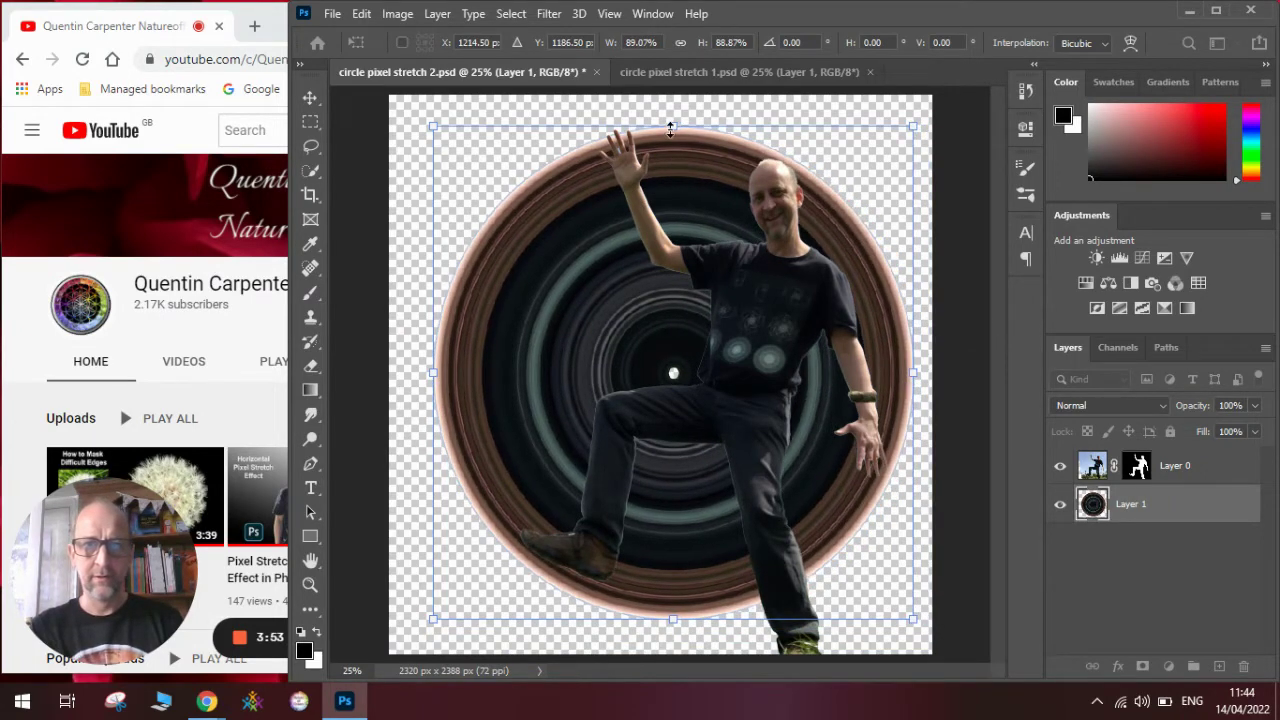
pyautogui.moveTo(672, 126); pyautogui.dragTo(672, 121)
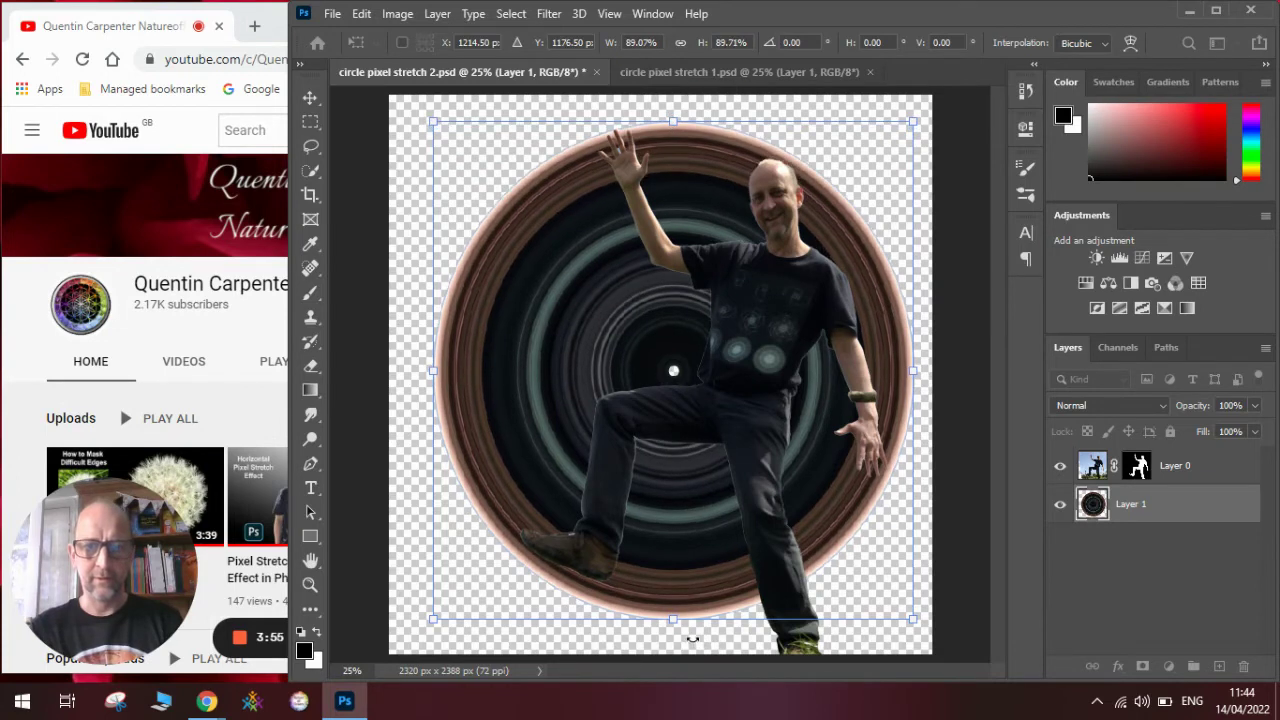
pyautogui.moveTo(670, 619); pyautogui.dragTo(668, 601)
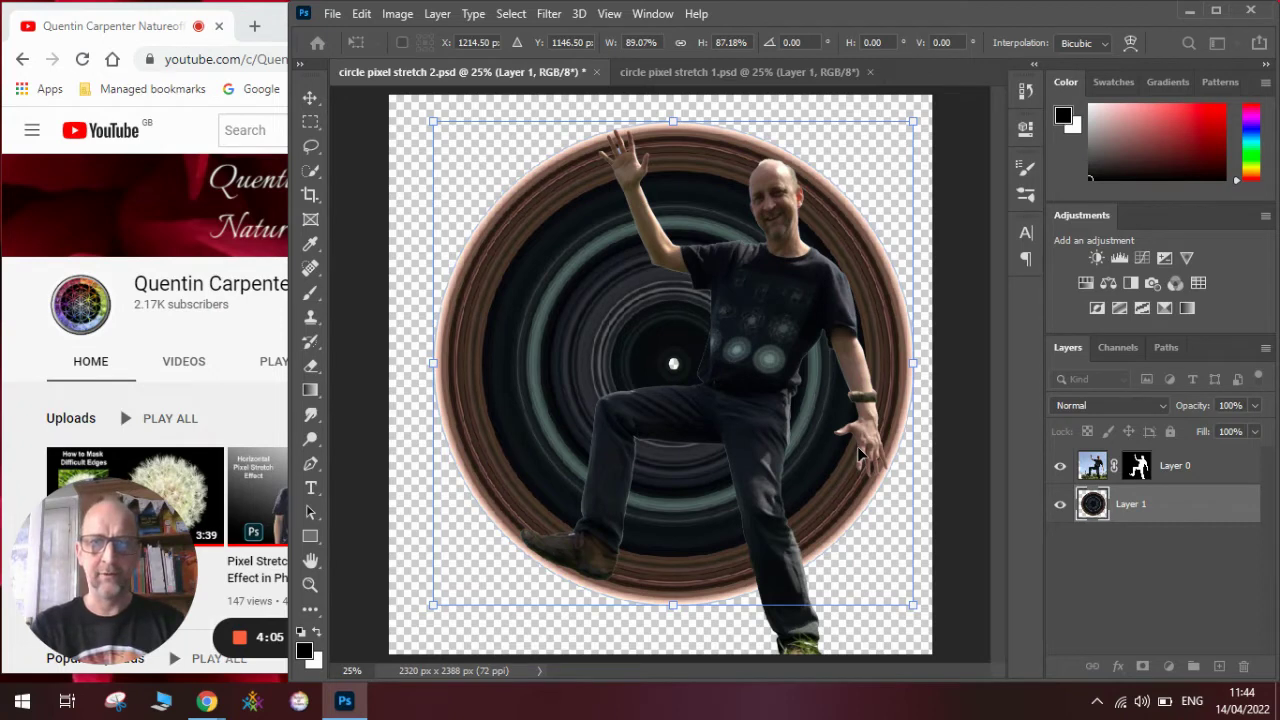
pyautogui.press('Return')
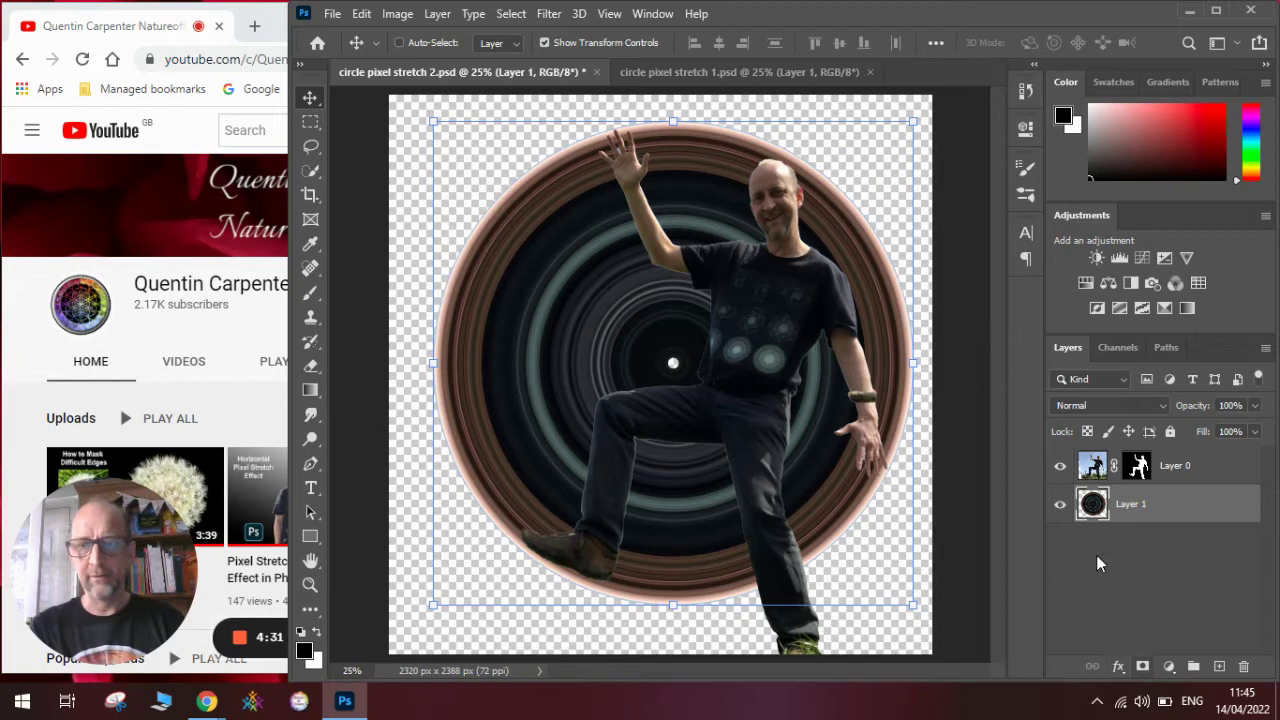
# Mask Layer 1 and paint black with a 158 px brush over the ring's top near the head.
pyautogui.click(1091, 507)
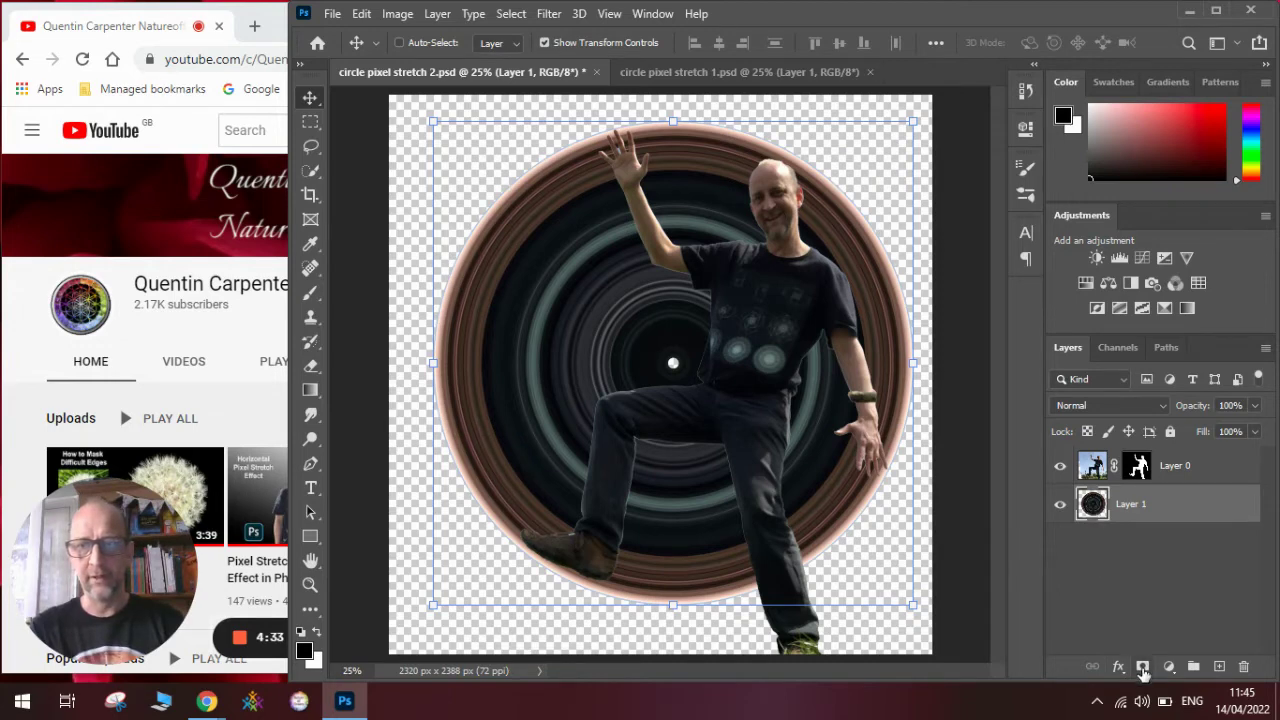
pyautogui.click(1142, 667)
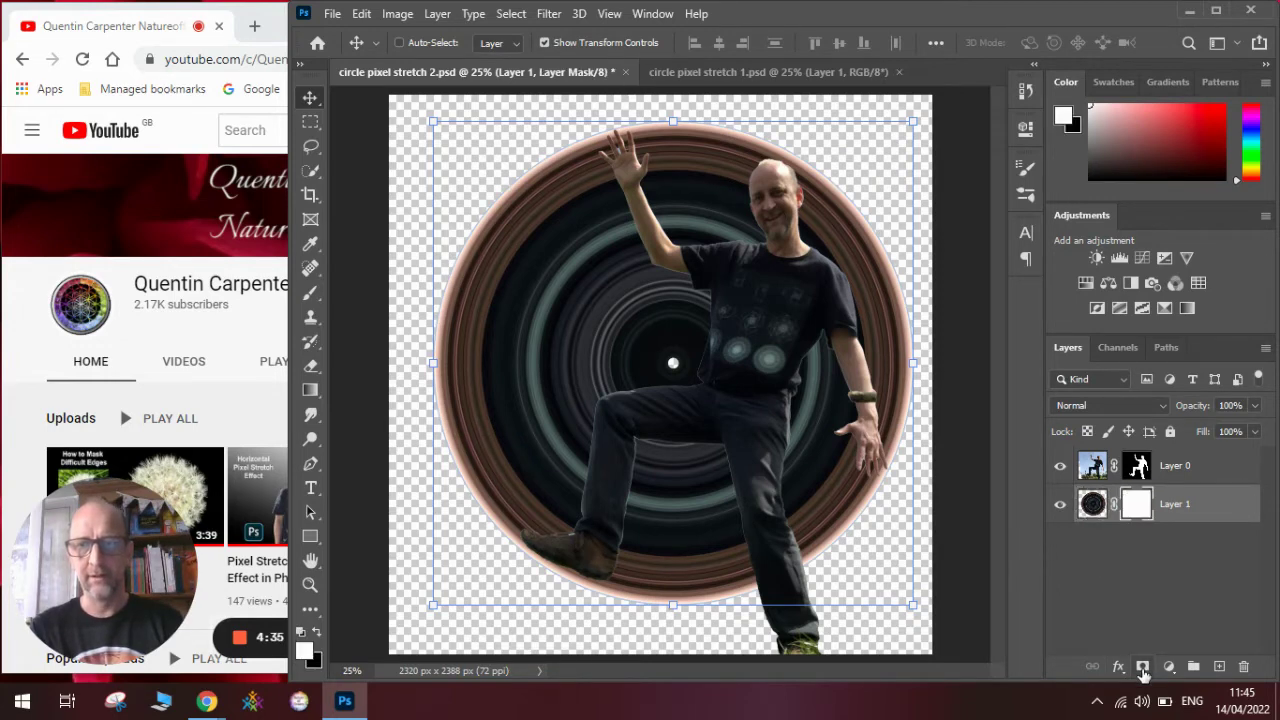
pyautogui.click(311, 296)
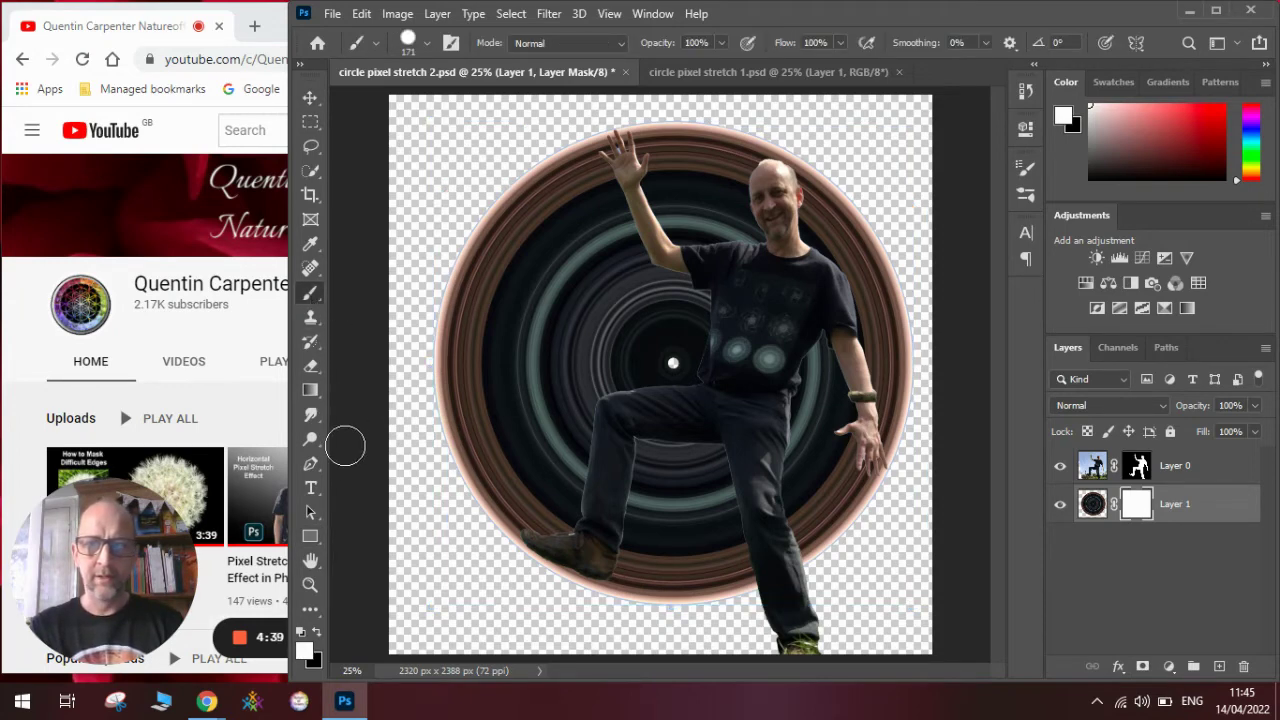
pyautogui.click(317, 634)
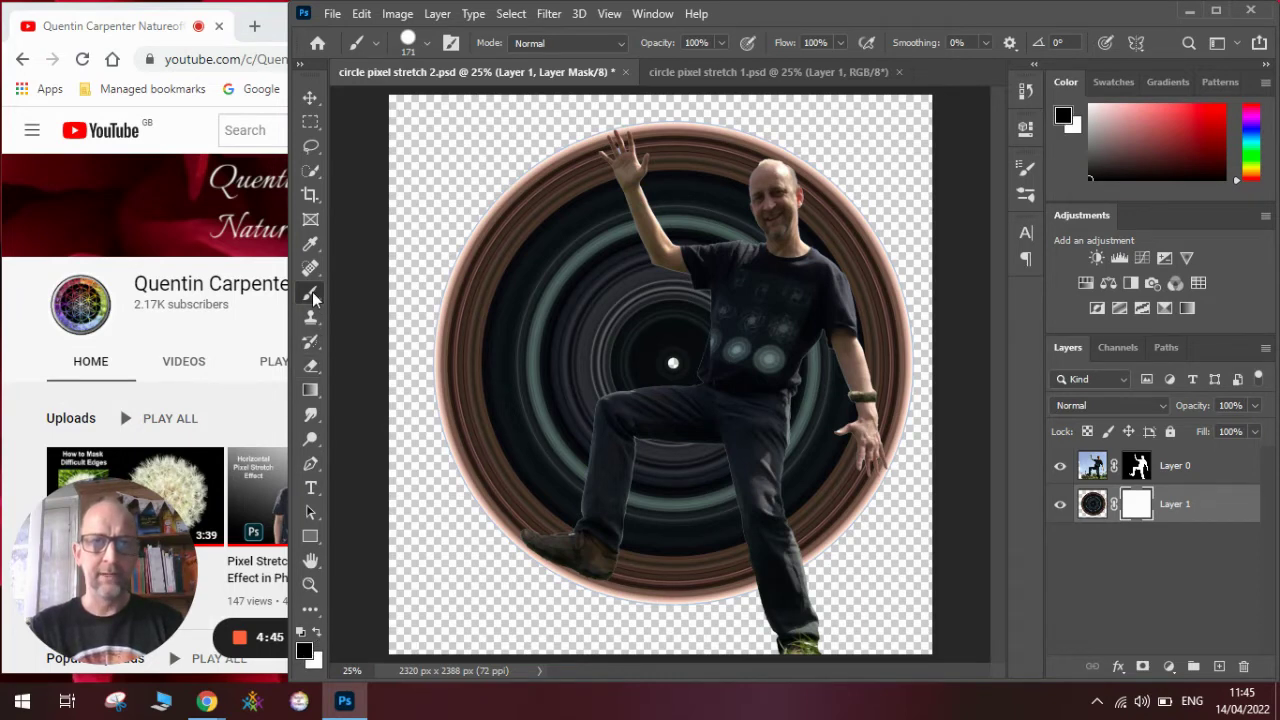
pyautogui.click(412, 42)
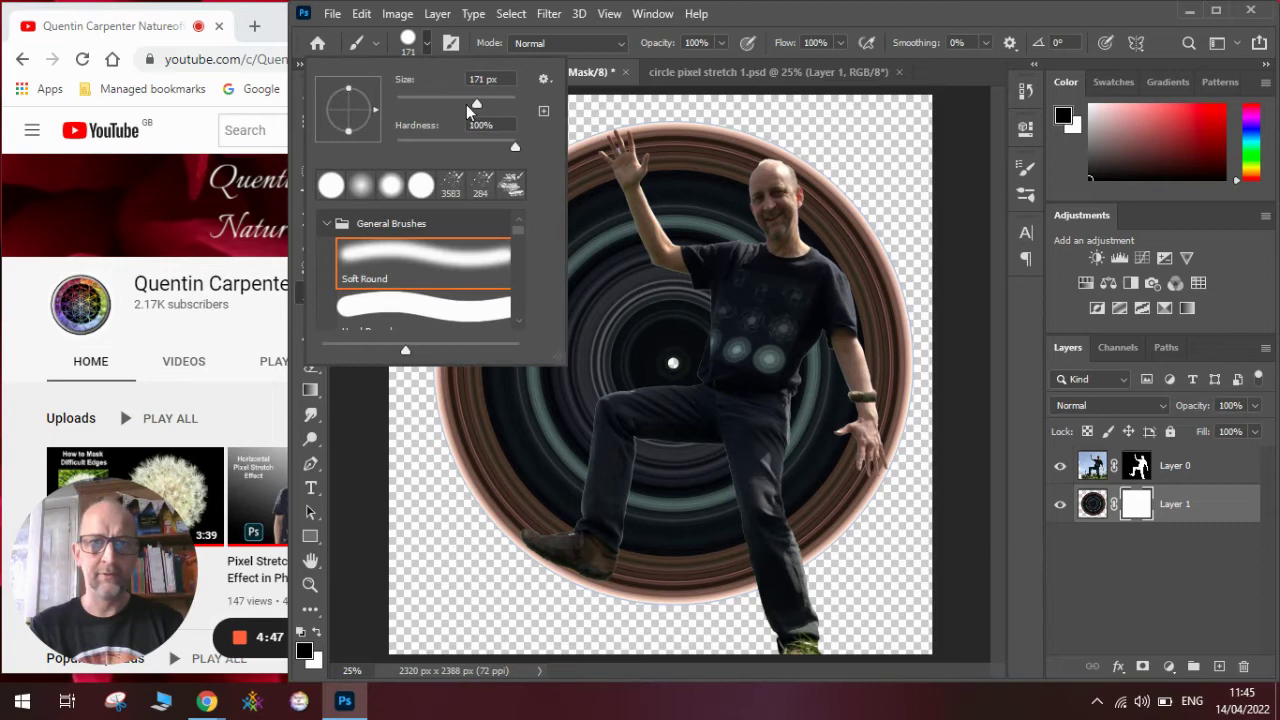
pyautogui.moveTo(482, 105)
pyautogui.mouseDown()
pyautogui.moveTo(497, 105)
pyautogui.moveTo(473, 102)
pyautogui.mouseUp()
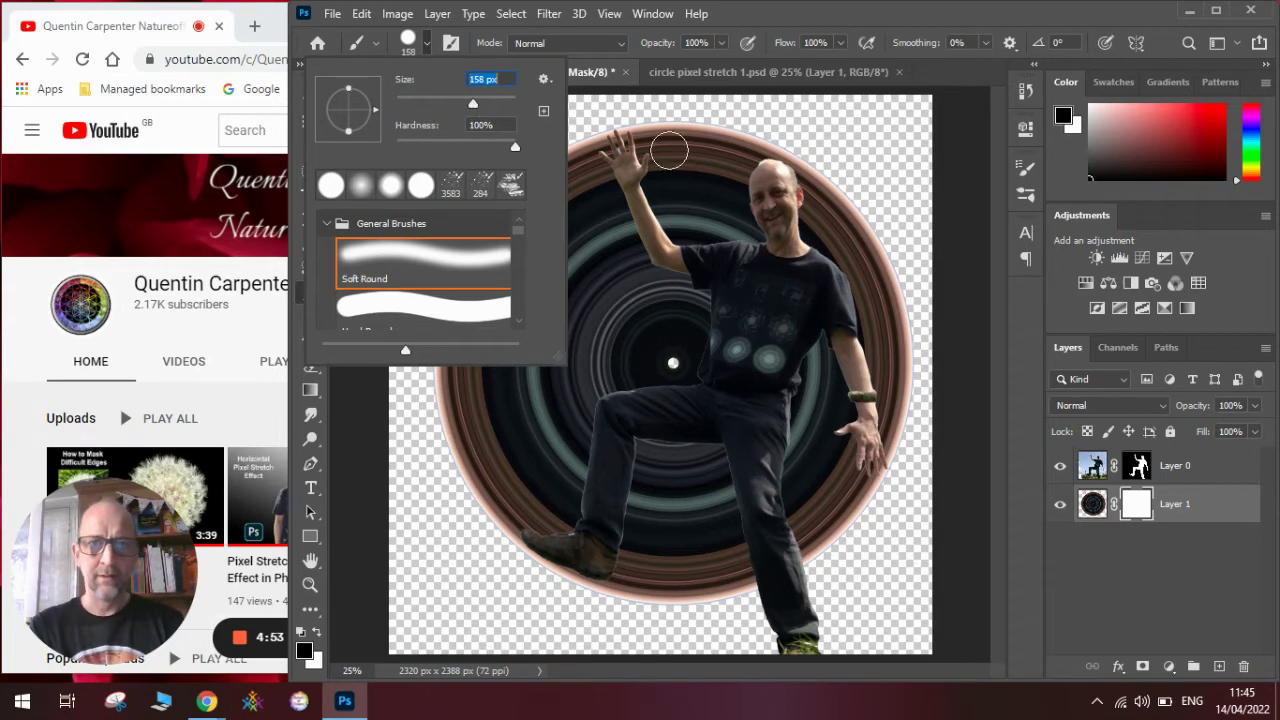
pyautogui.click(660, 132)
pyautogui.moveTo(660, 132)
pyautogui.mouseDown()
pyautogui.moveTo(652, 164)
pyautogui.moveTo(674, 240)
pyautogui.moveTo(756, 238)
pyautogui.moveTo(750, 174)
pyautogui.moveTo(806, 134)
pyautogui.moveTo(718, 120)
pyautogui.moveTo(652, 128)
pyautogui.moveTo(688, 198)
pyautogui.moveTo(704, 152)
pyautogui.moveTo(728, 136)
pyautogui.moveTo(715, 205)
pyautogui.moveTo(697, 220)
pyautogui.moveTo(725, 203)
pyautogui.mouseUp()
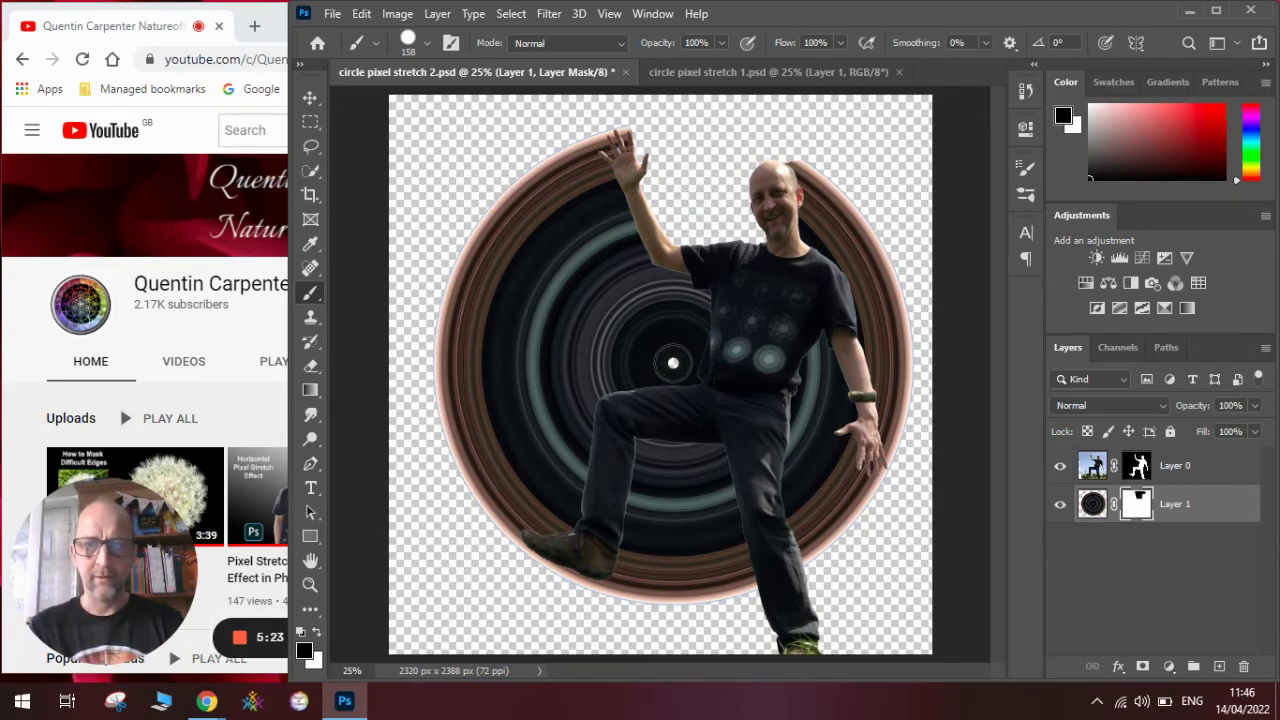
# Paint out the ring's centre on Layer 1's mask and enlarge the brush to about 322 px.
pyautogui.click(673, 363)
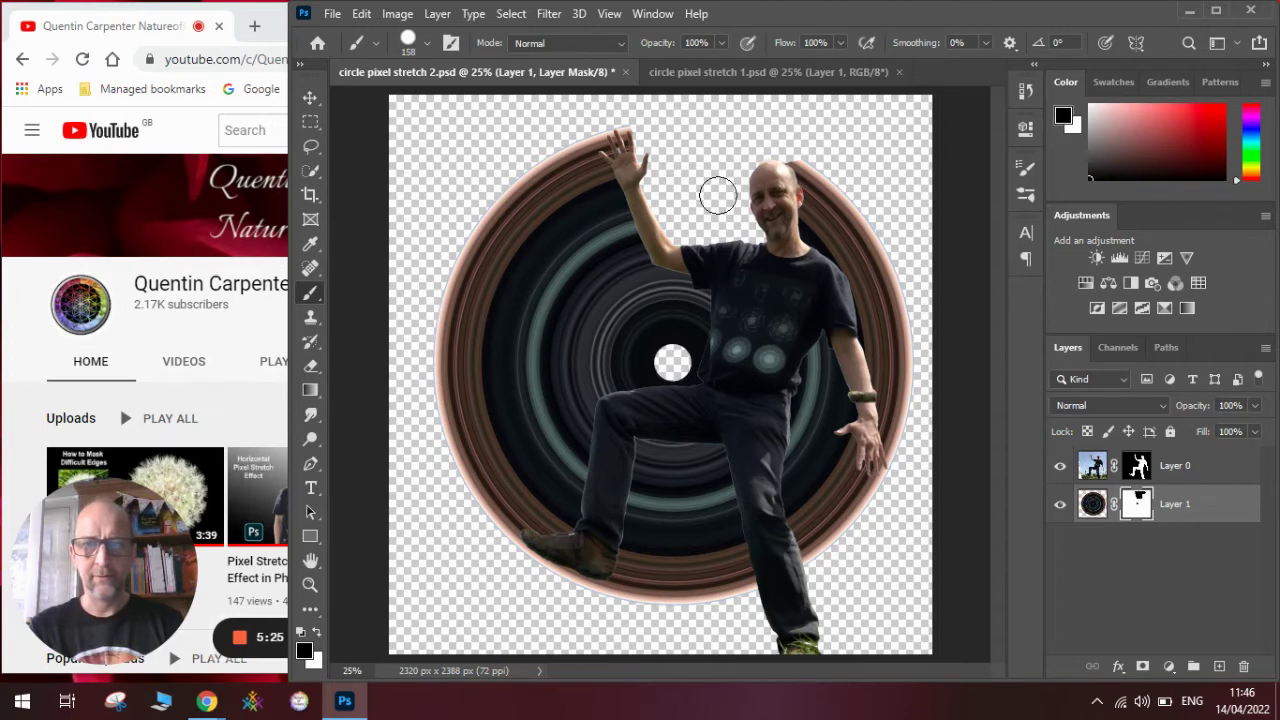
pyautogui.click(424, 46)
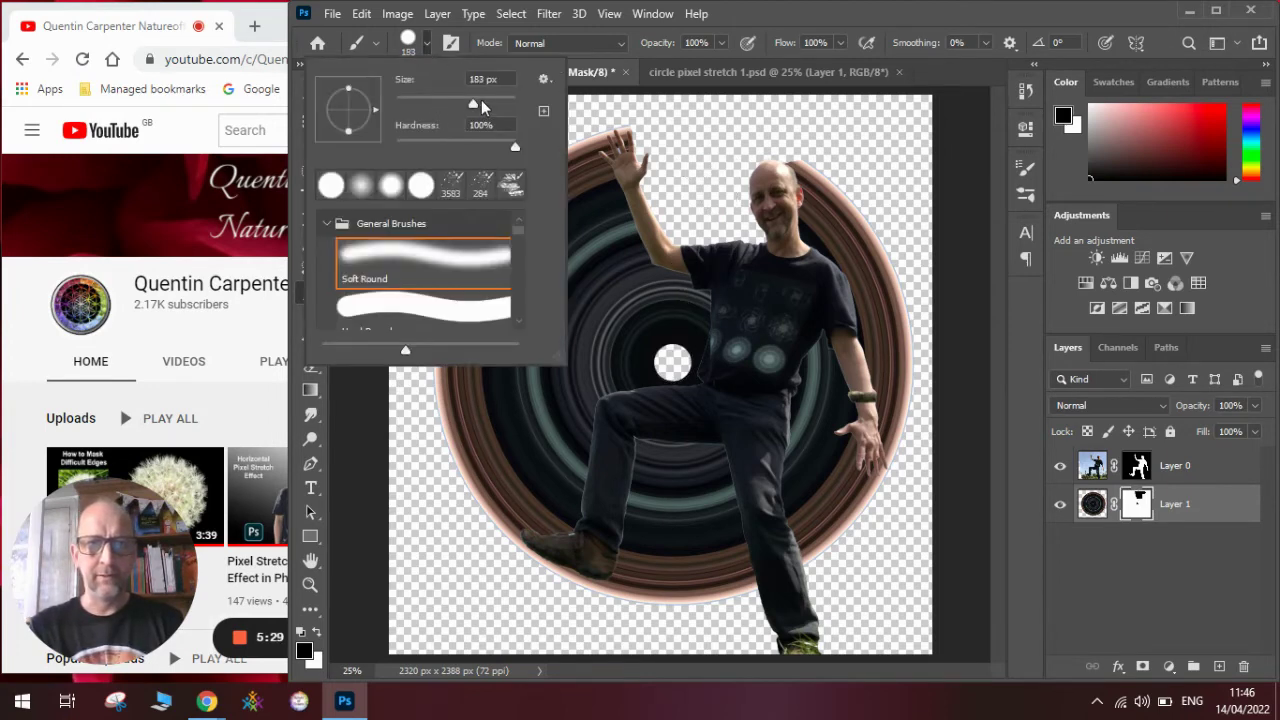
pyautogui.moveTo(484, 100); pyautogui.dragTo(493, 98)
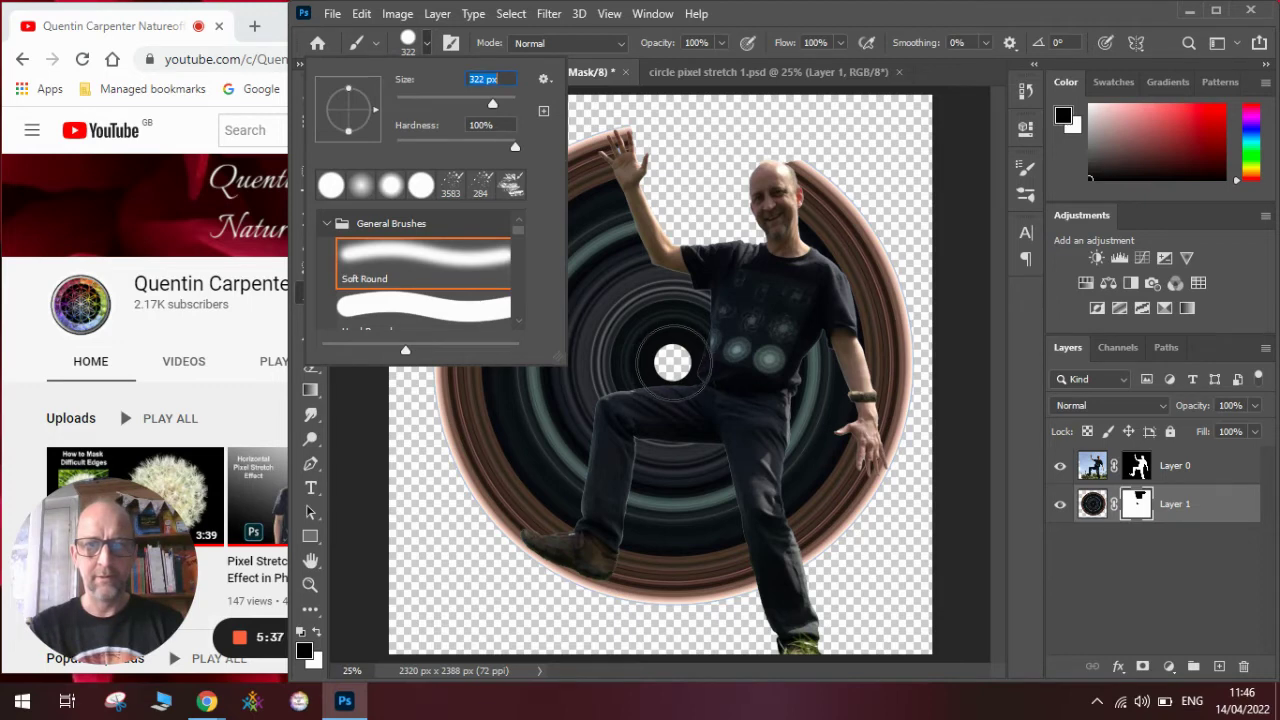
pyautogui.press('Return')
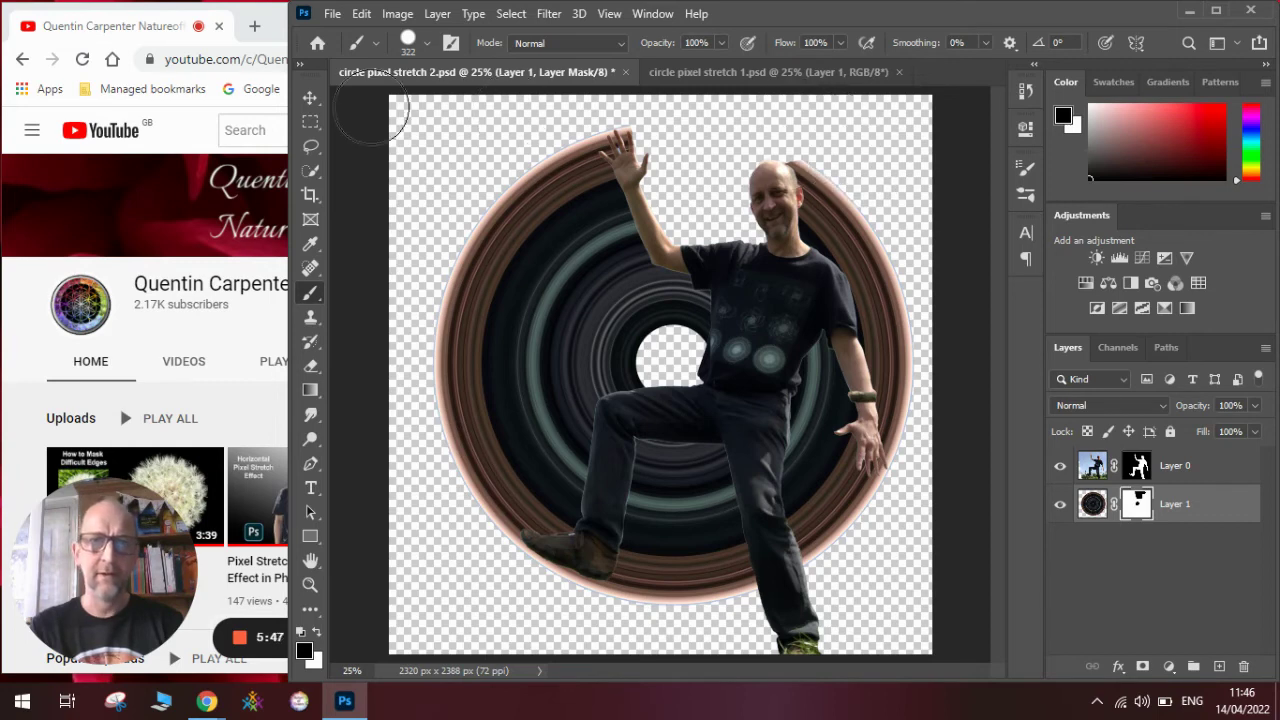
# Shrink the ring layer to roughly 99% with the Move tool's transform handles and commit.
pyautogui.click(310, 97)
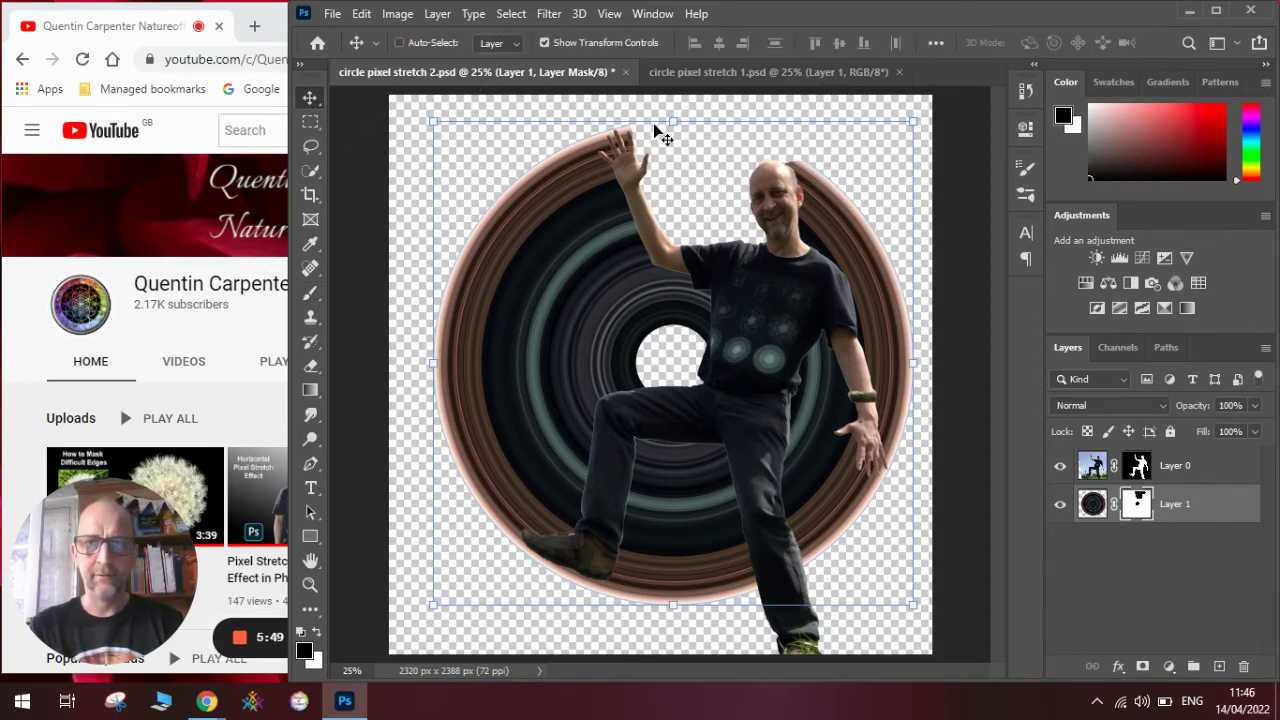
pyautogui.moveTo(672, 121); pyautogui.dragTo(672, 124)
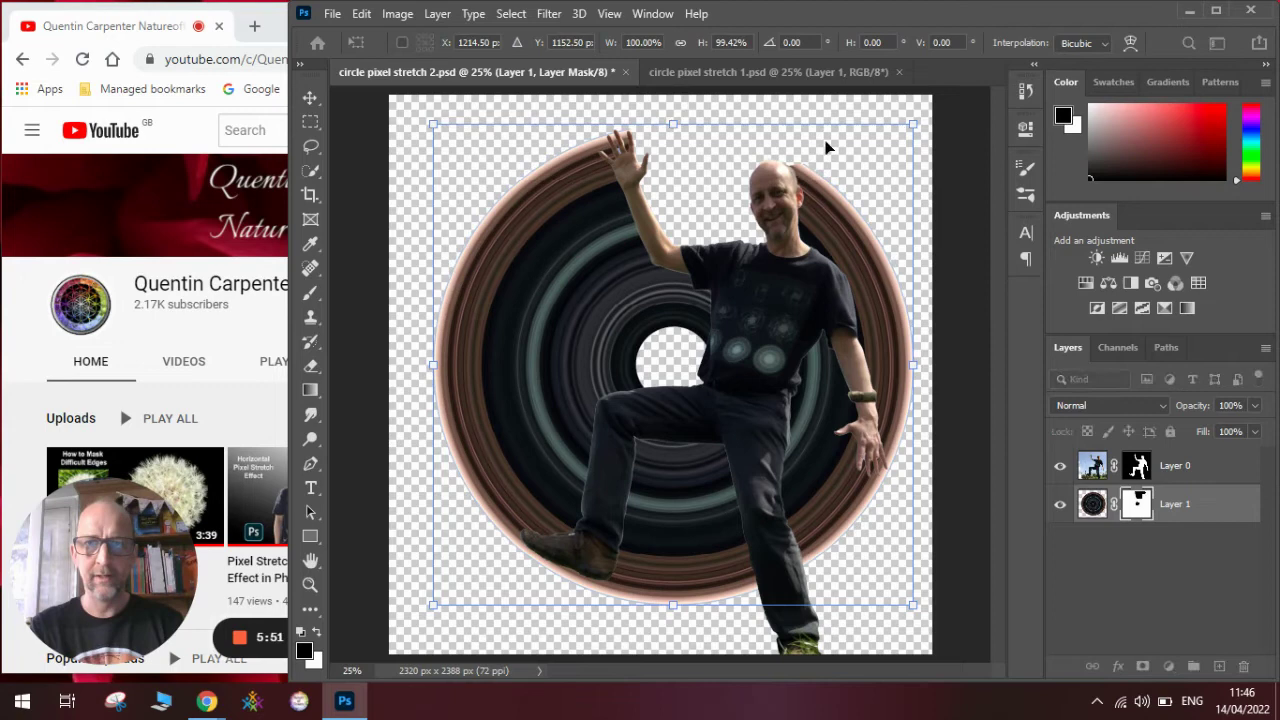
pyautogui.moveTo(912, 123); pyautogui.dragTo(907, 128)
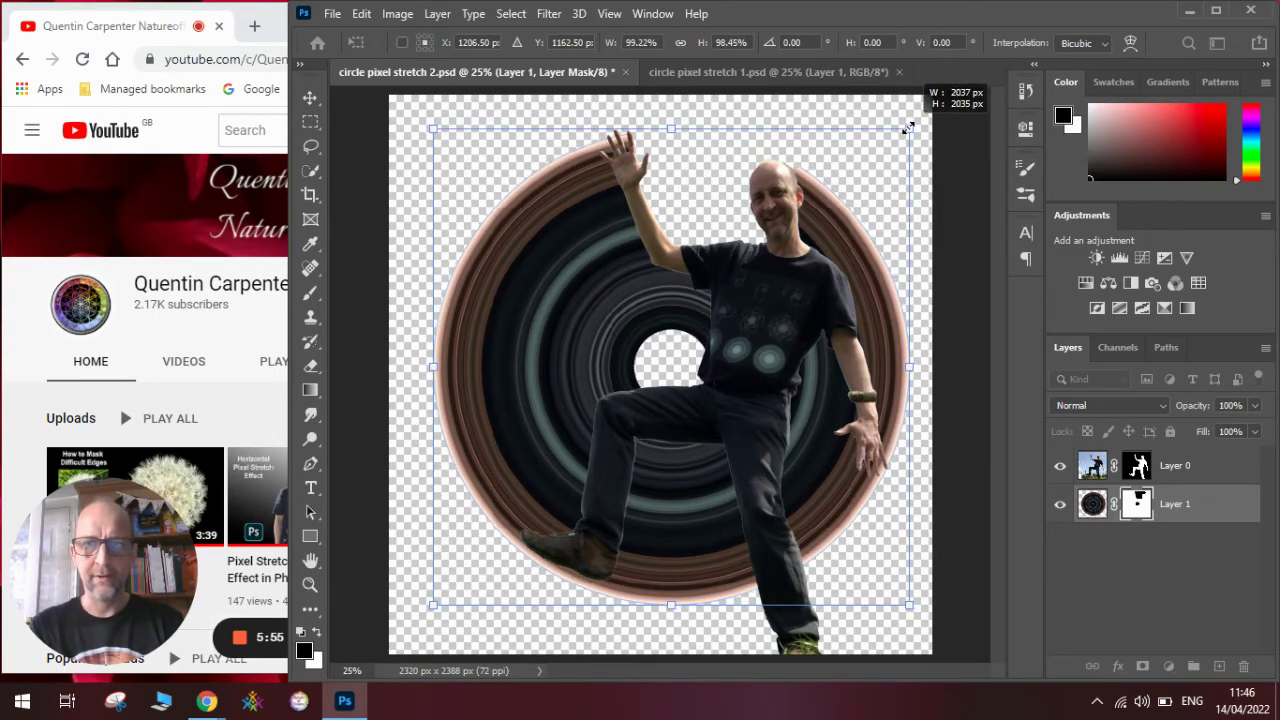
pyautogui.press('Return')
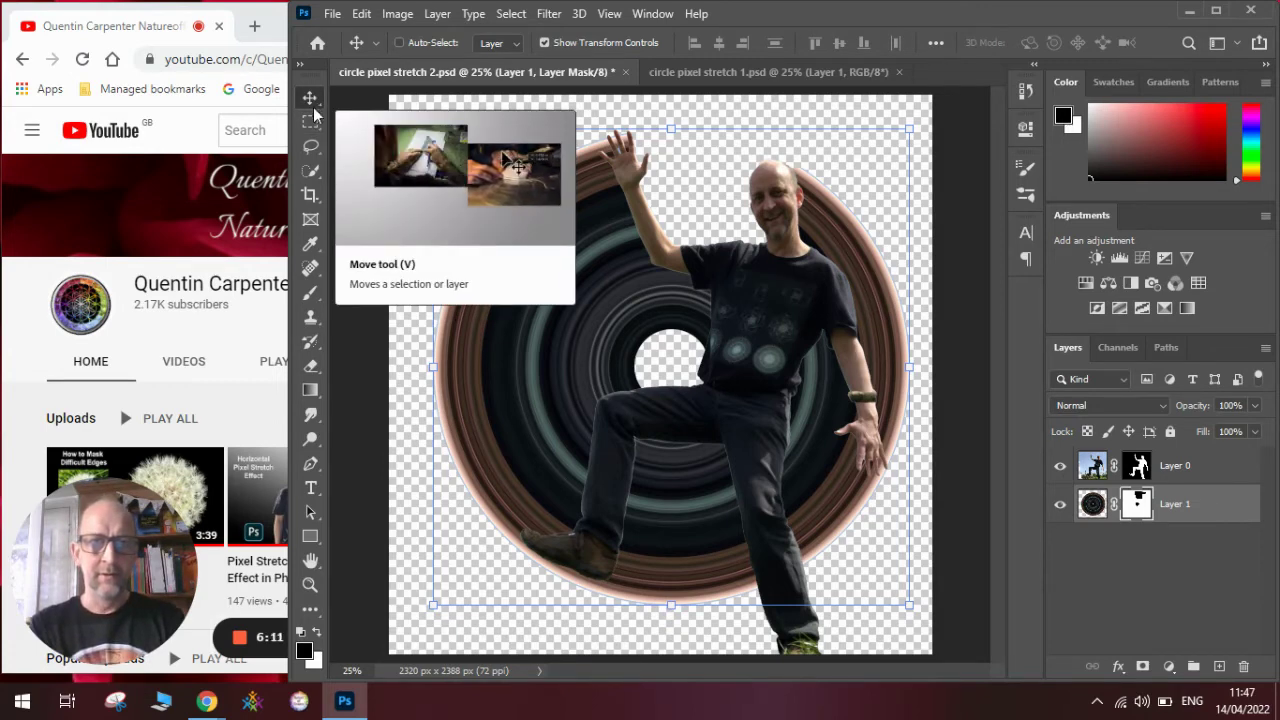
pyautogui.click(310, 392)
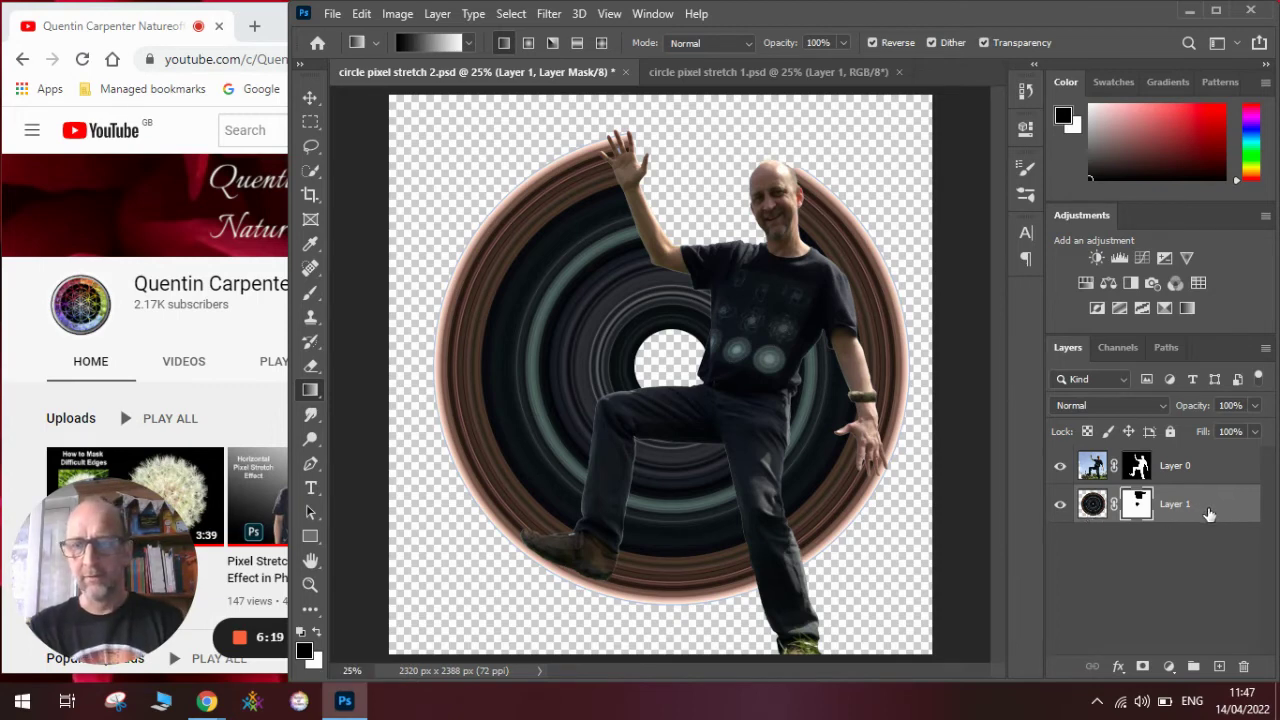
# Add Layer 2 beneath the ring and fill it with a black-to-pale-grey left-to-right gradient.
pyautogui.click(1220, 666)
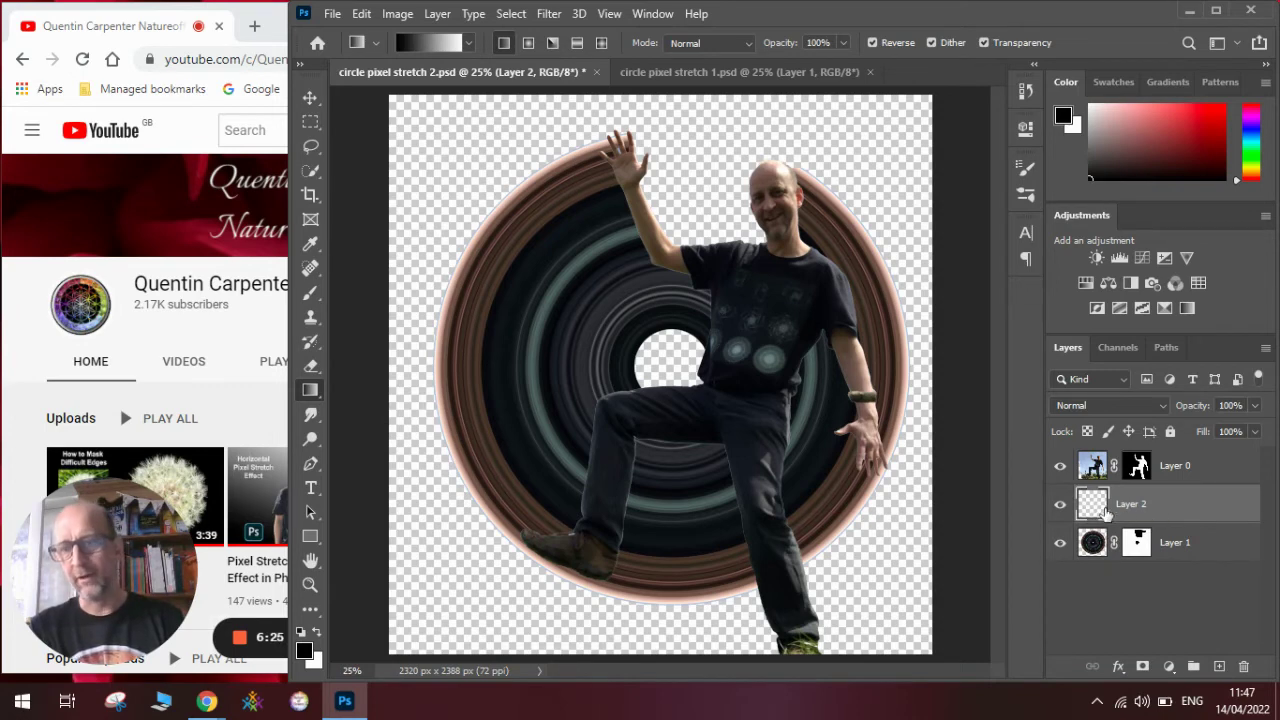
pyautogui.moveTo(1165, 504); pyautogui.dragTo(1178, 557)
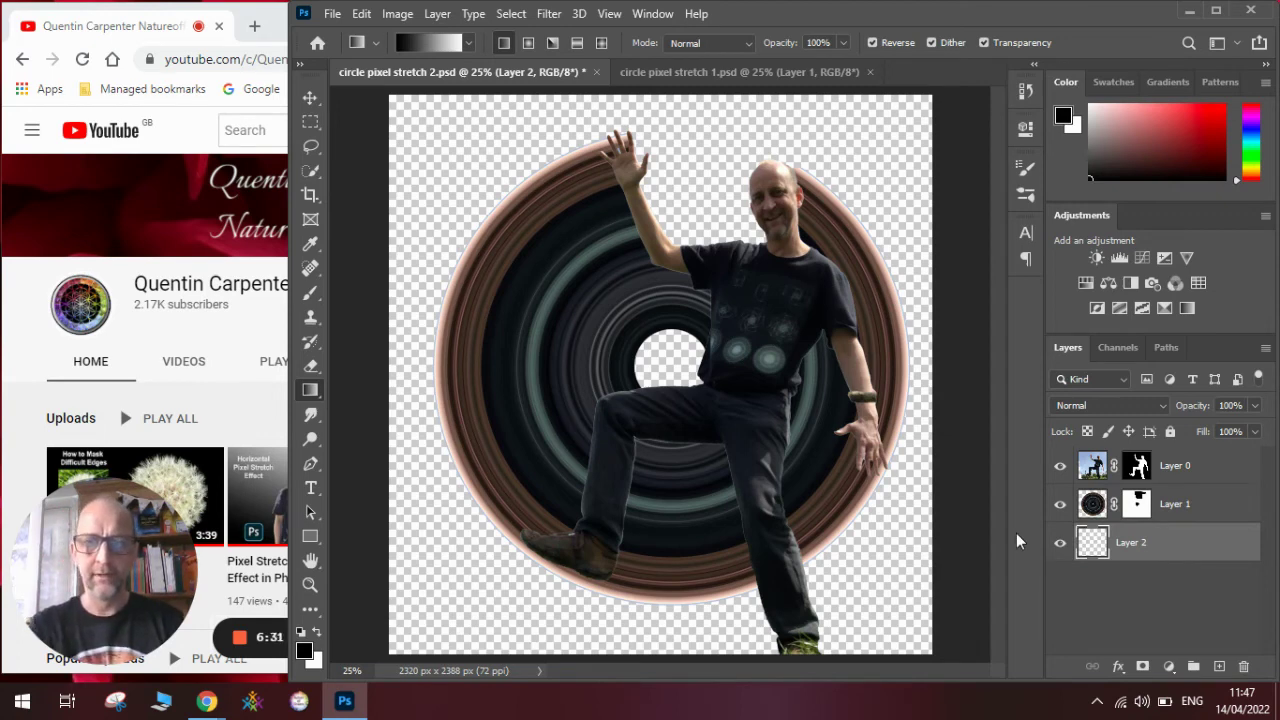
pyautogui.hotkey('ctrl', '-')
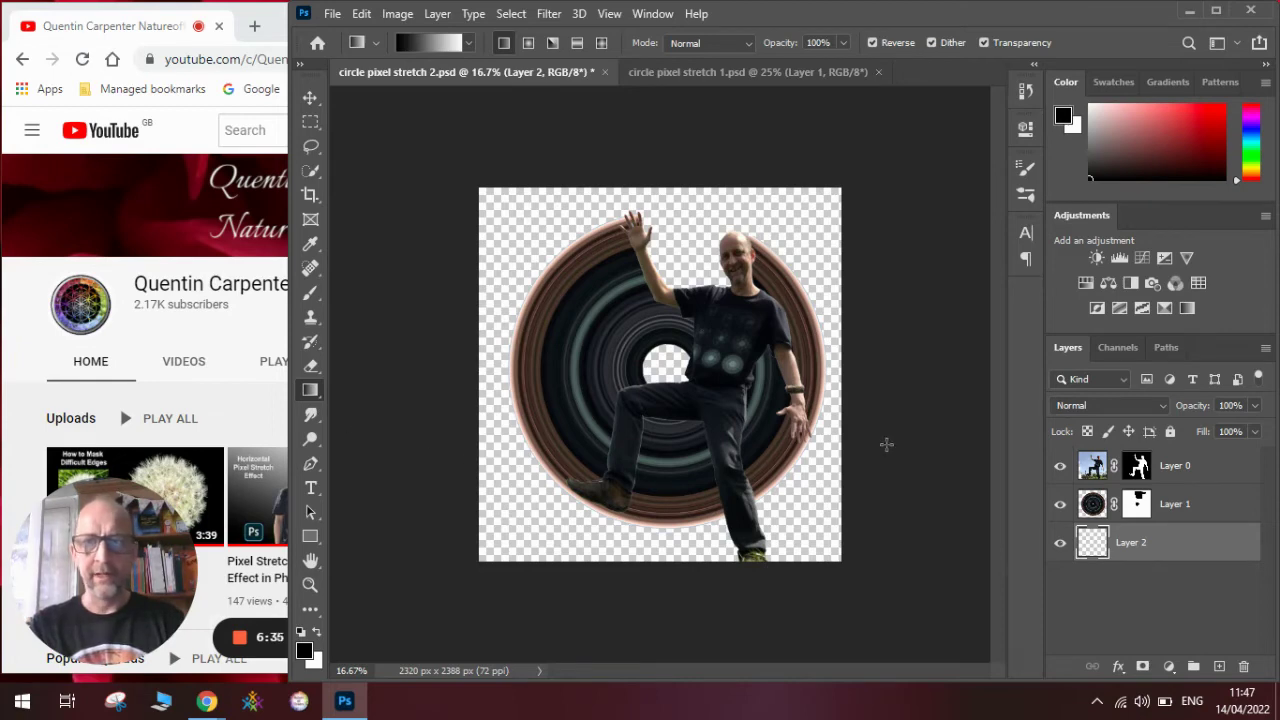
pyautogui.moveTo(922, 452); pyautogui.dragTo(424, 374)
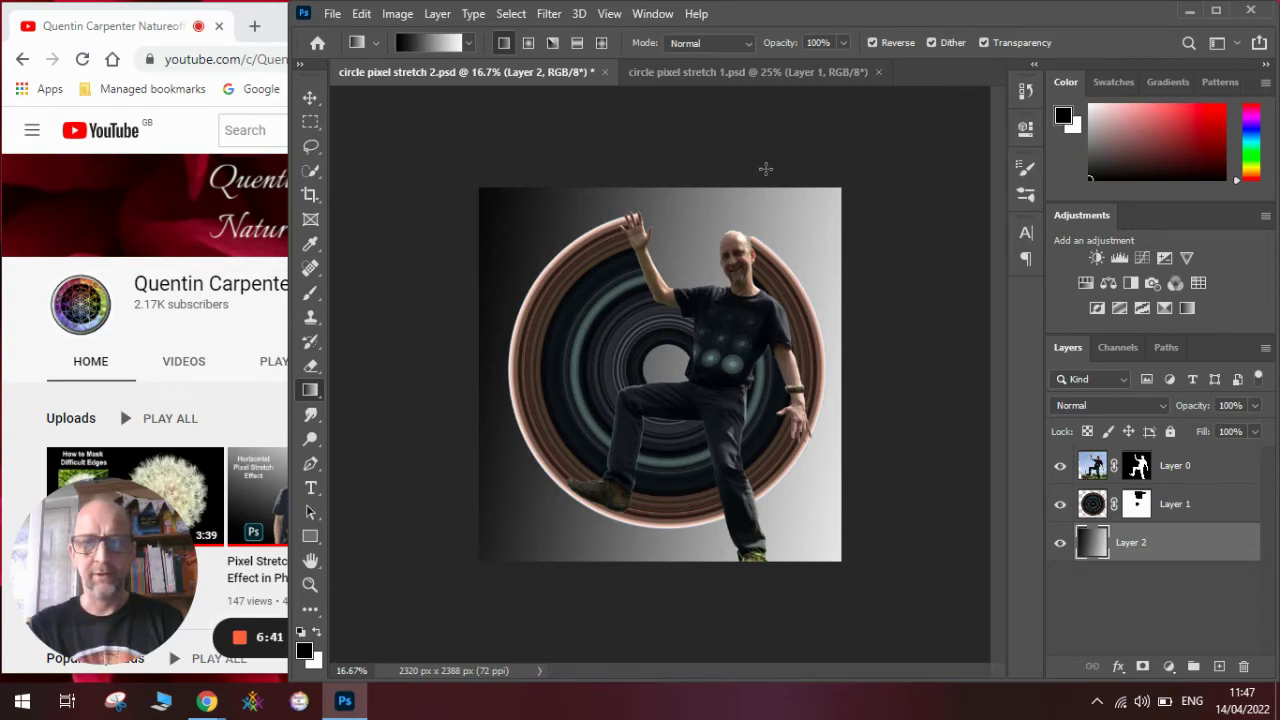
pyautogui.hotkey('ctrl', '+')
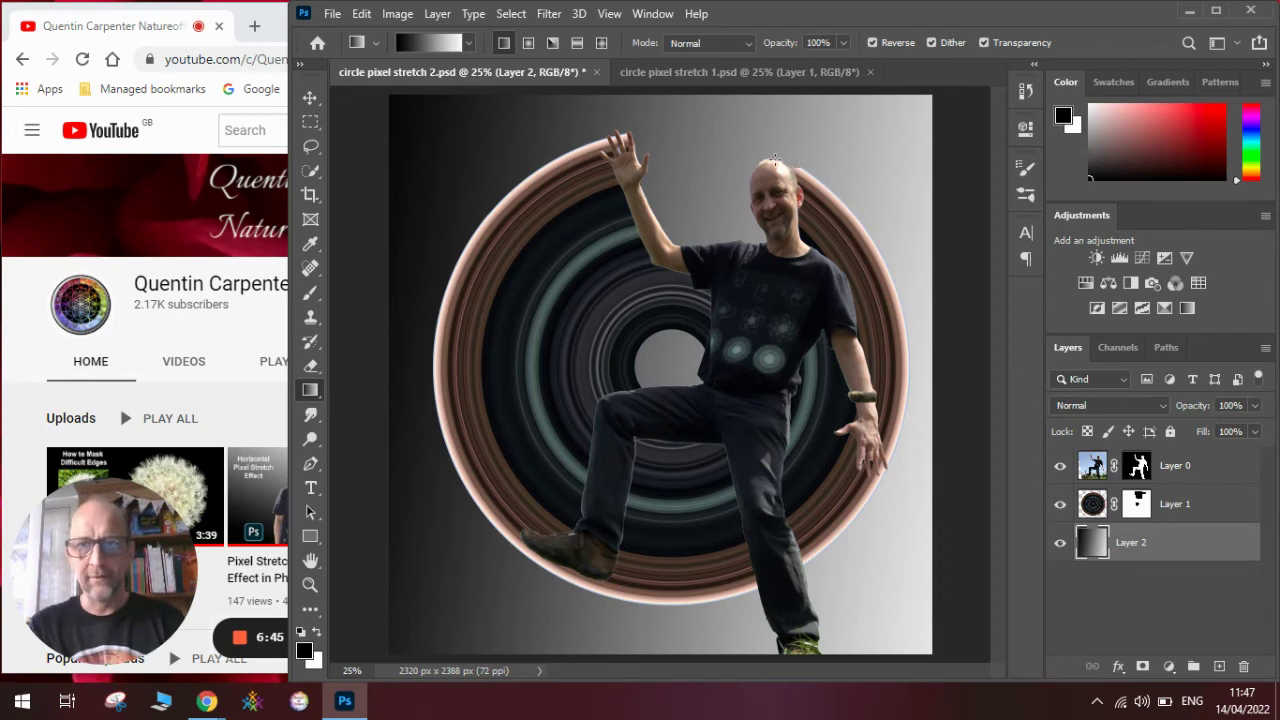
# On Layer 1's mask, set up a soft 94 px, 0% hardness brush for the legs, switching between white and black.
pyautogui.click(1136, 504)
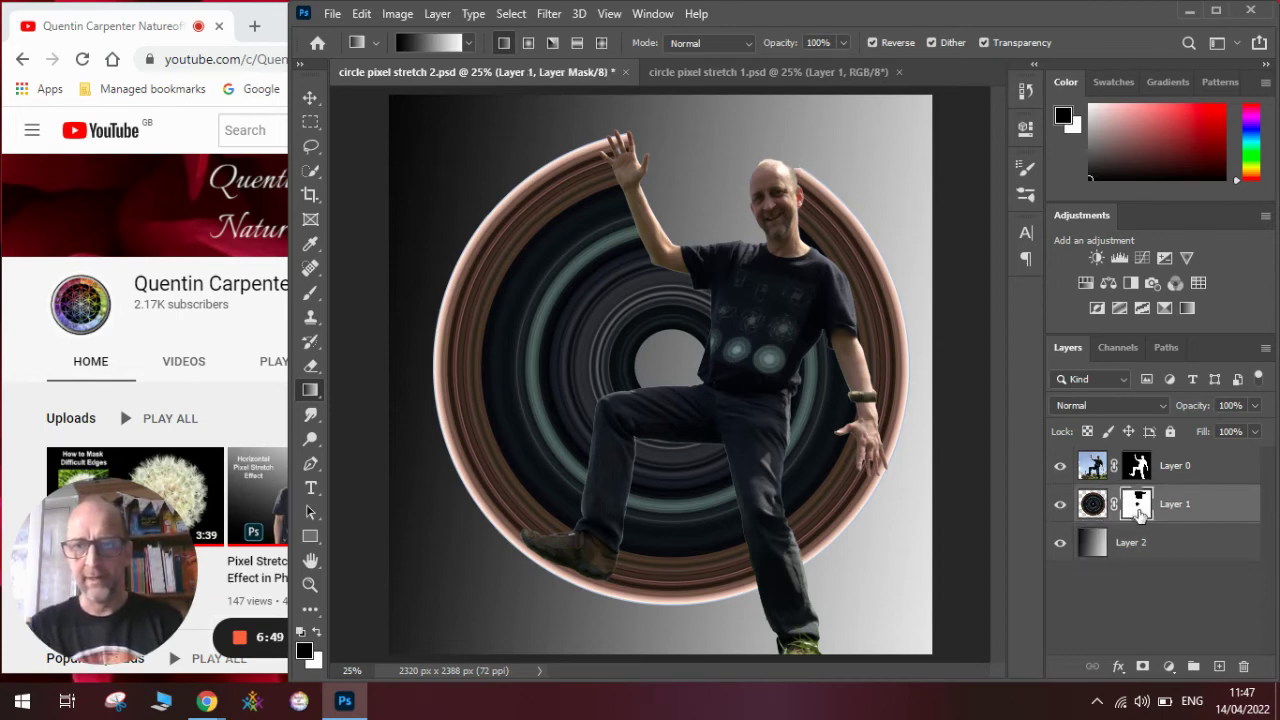
pyautogui.click(317, 633)
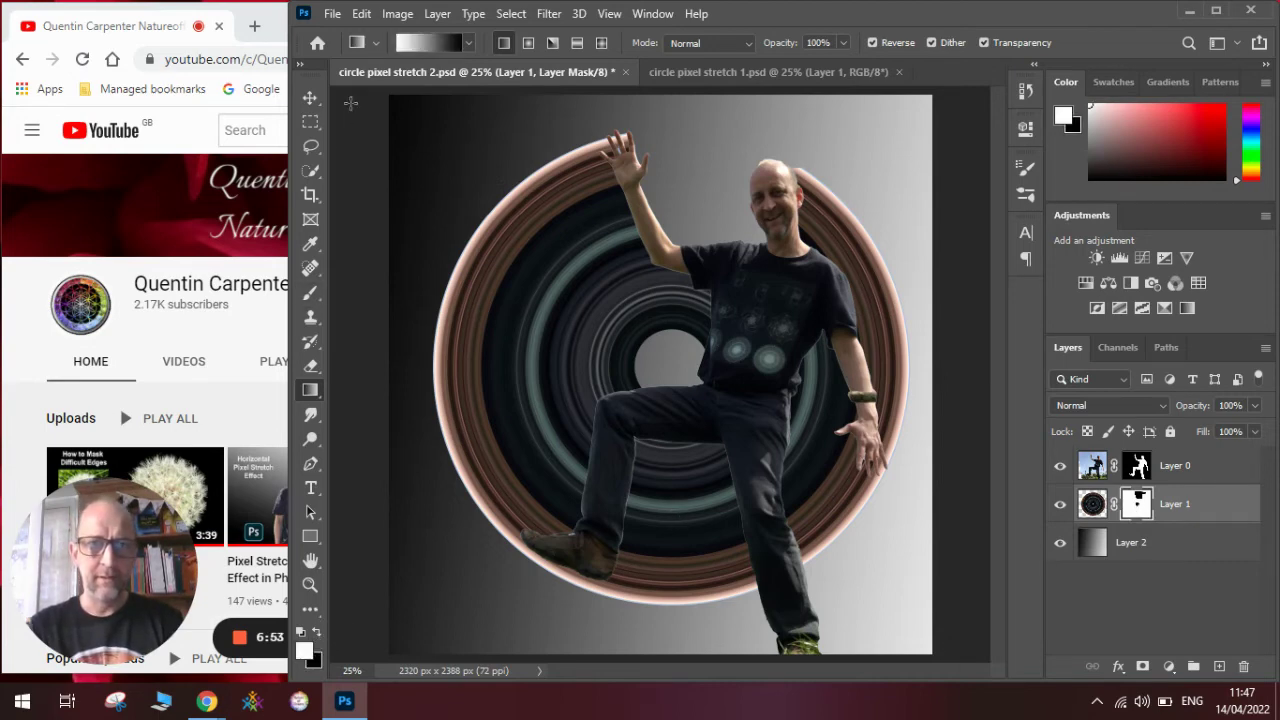
pyautogui.click(309, 296)
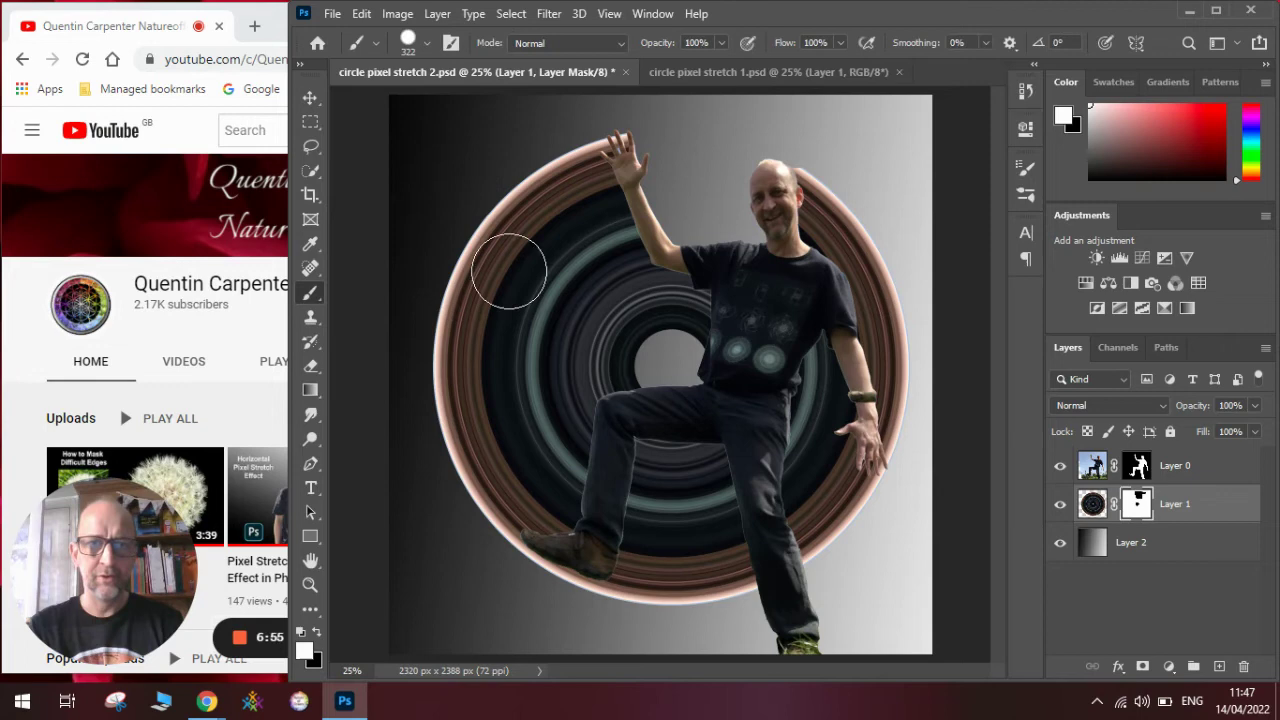
pyautogui.click(425, 45)
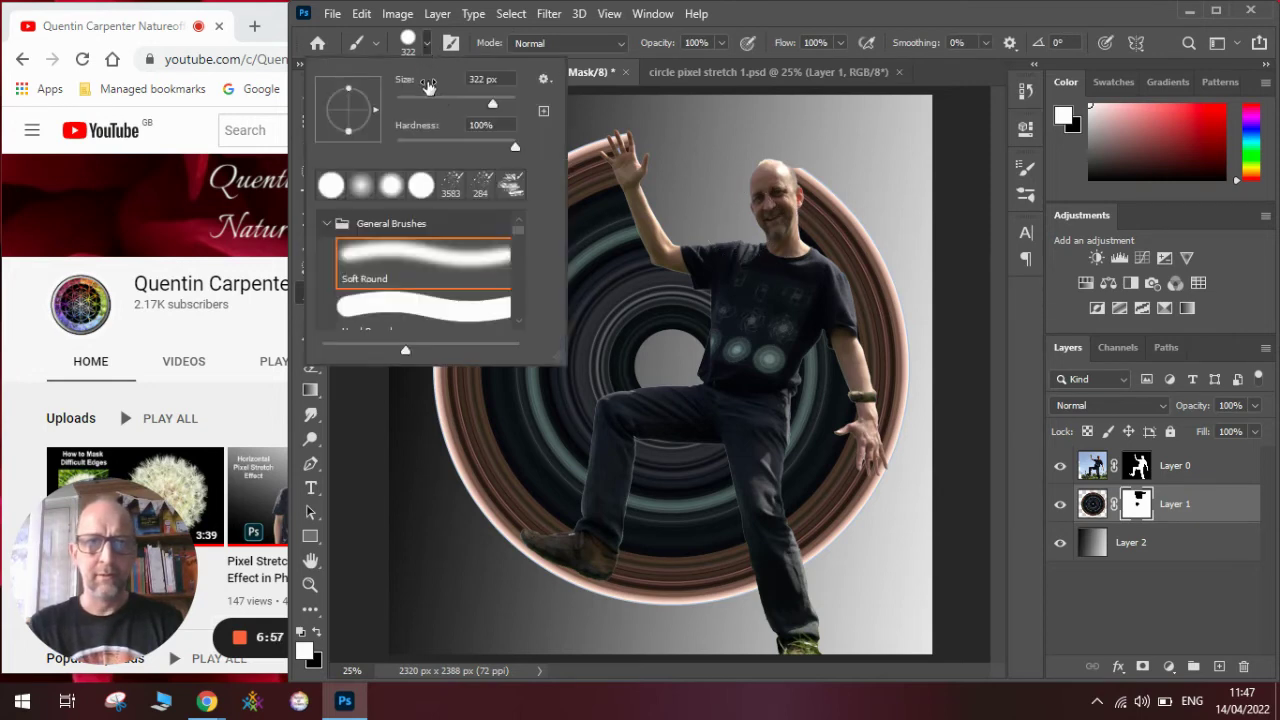
pyautogui.moveTo(492, 103); pyautogui.dragTo(452, 105)
pyautogui.moveTo(514, 147); pyautogui.dragTo(396, 148)
pyautogui.click(800, 178)
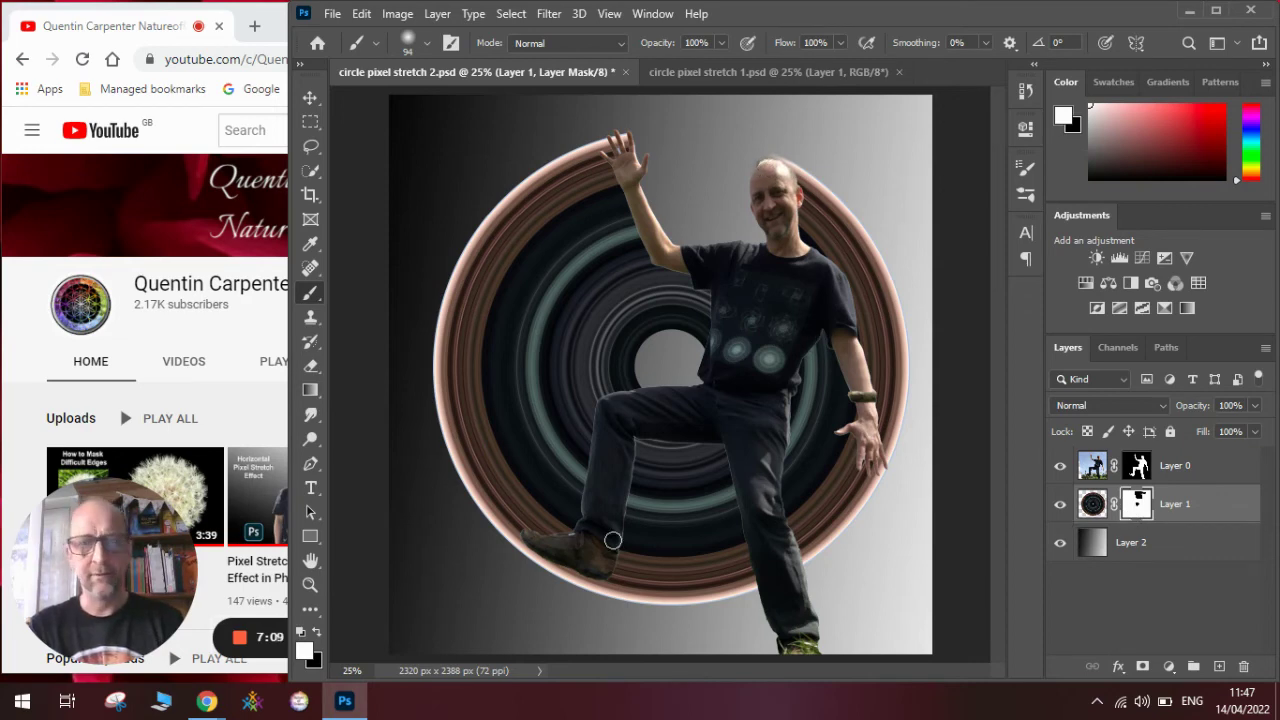
pyautogui.click(317, 636)
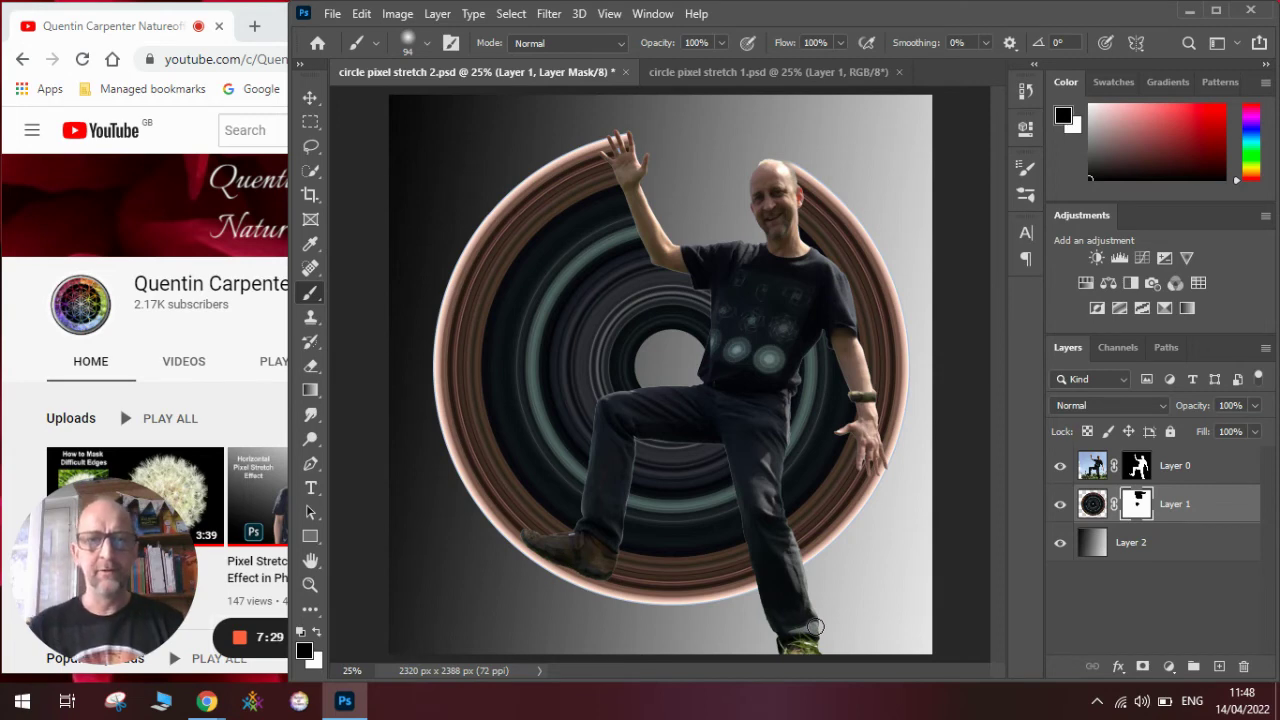
# Switch between the Rectangular Marquee and Move tools, then bring the YouTube browser window forward.
pyautogui.click(310, 123)
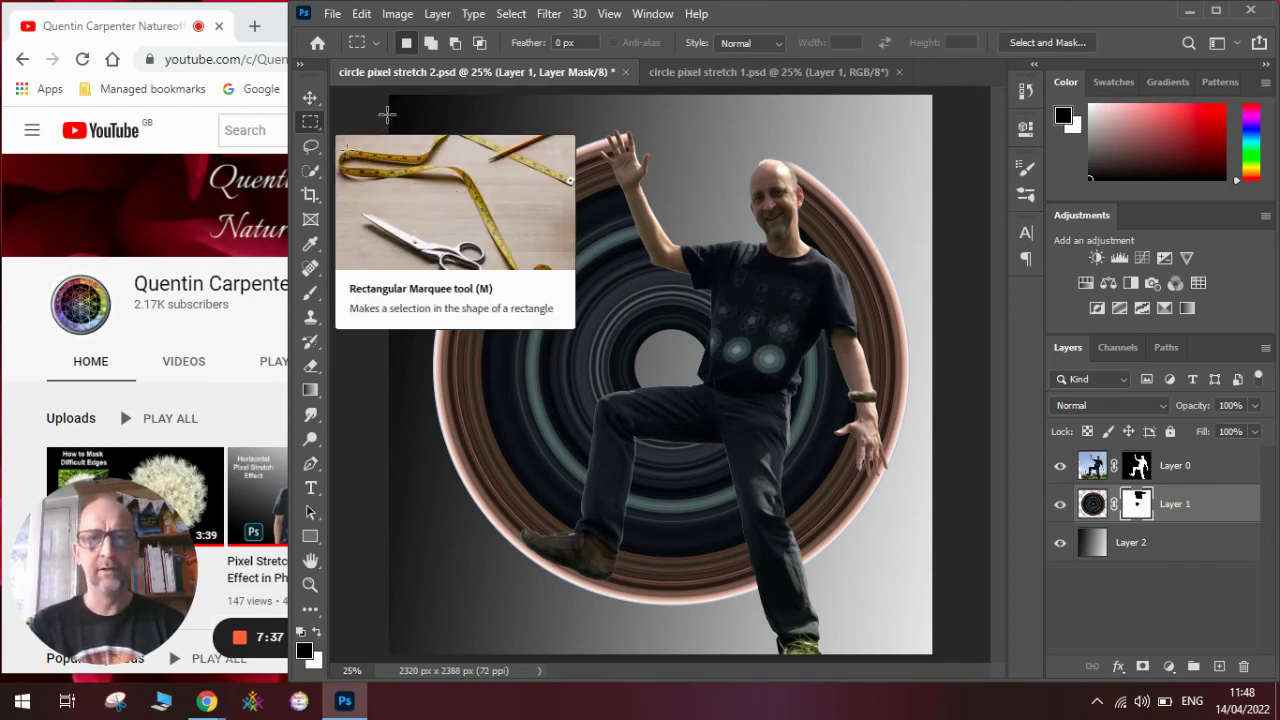
pyautogui.click(310, 97)
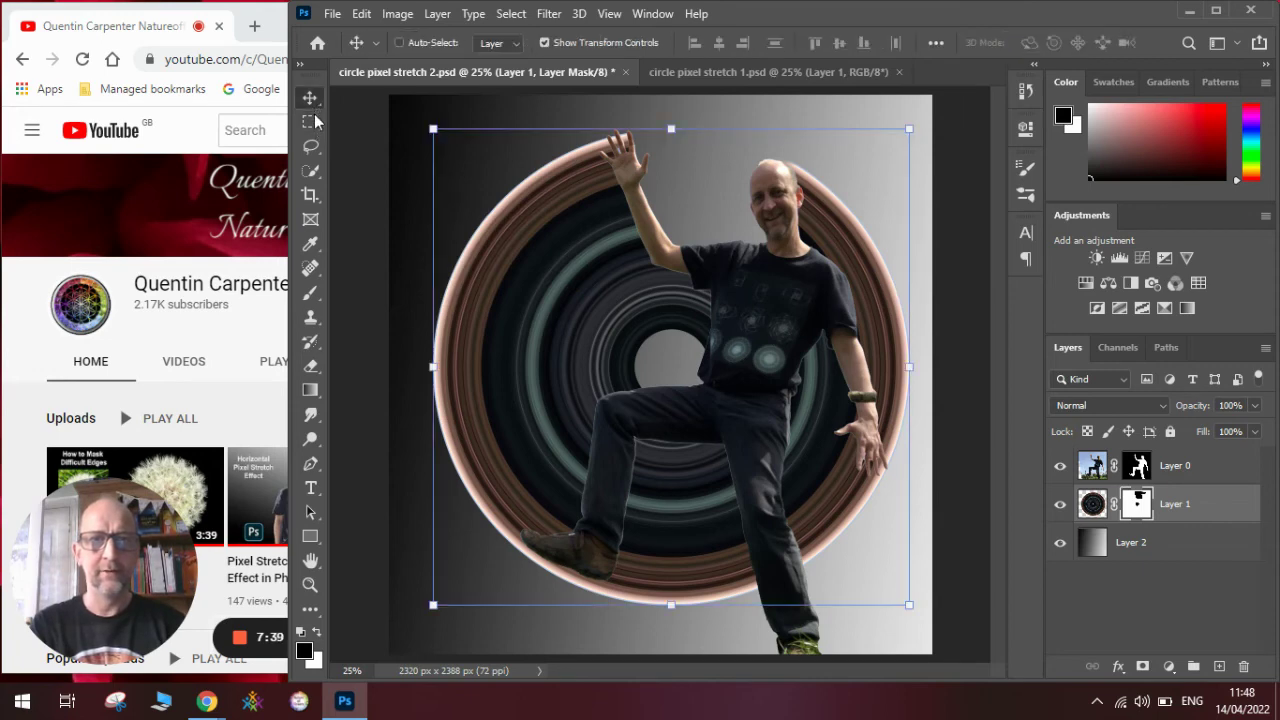
pyautogui.click(312, 121)
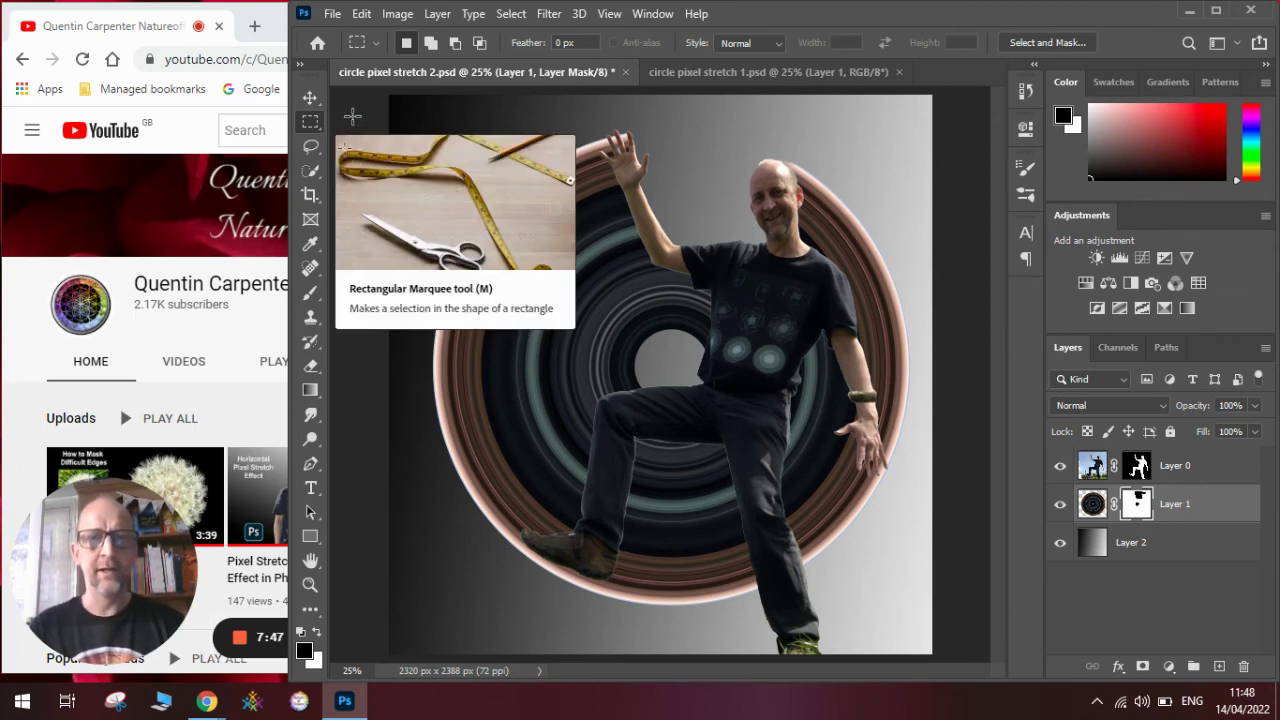
pyautogui.click(196, 138)
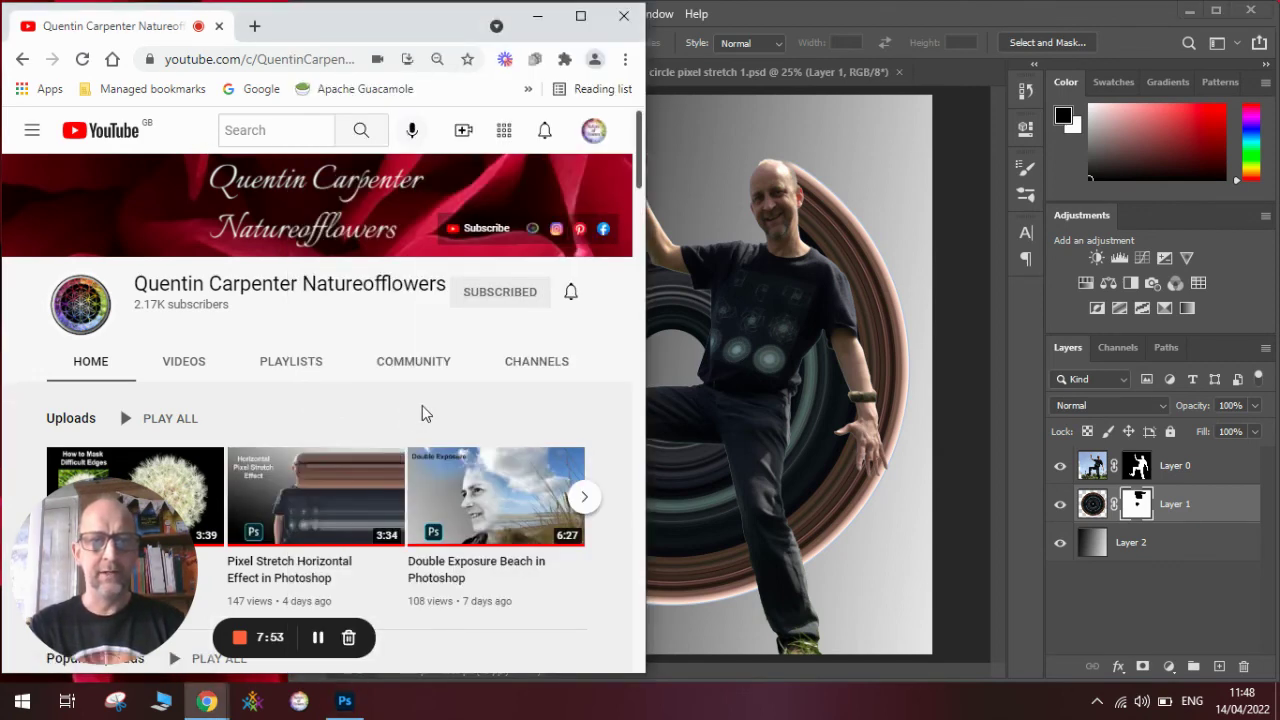
pyautogui.moveTo(306, 503)
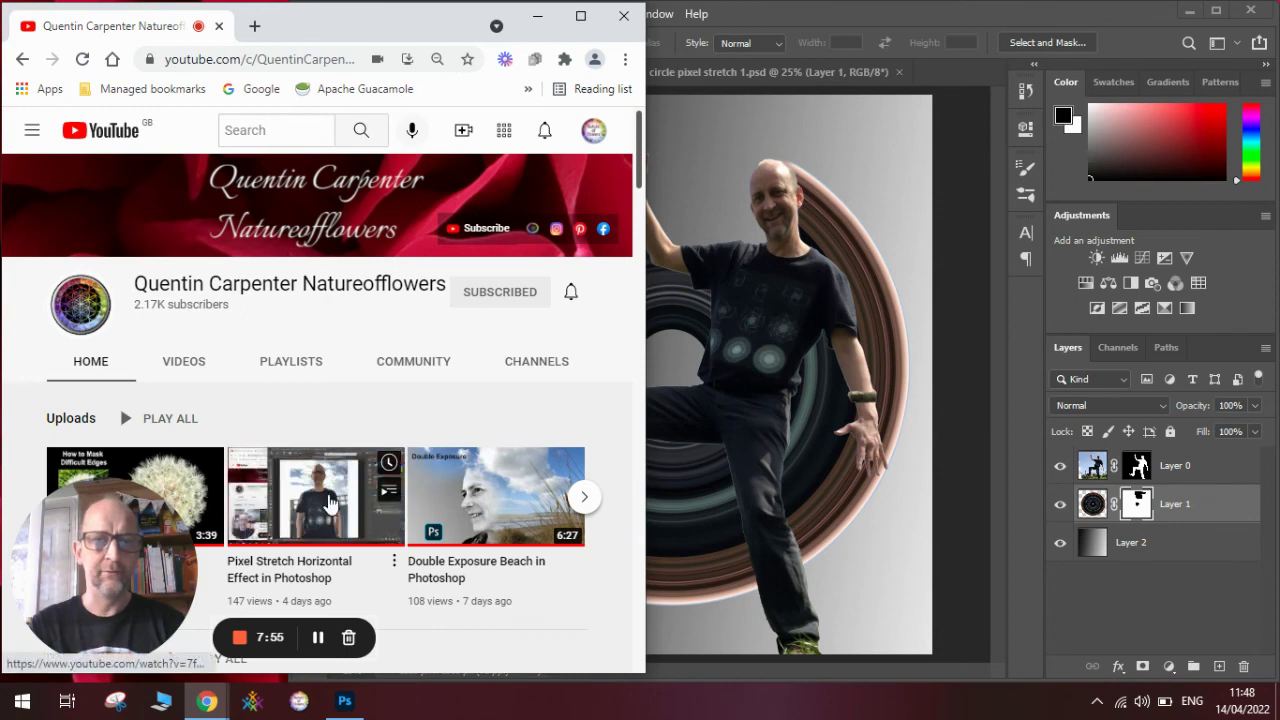